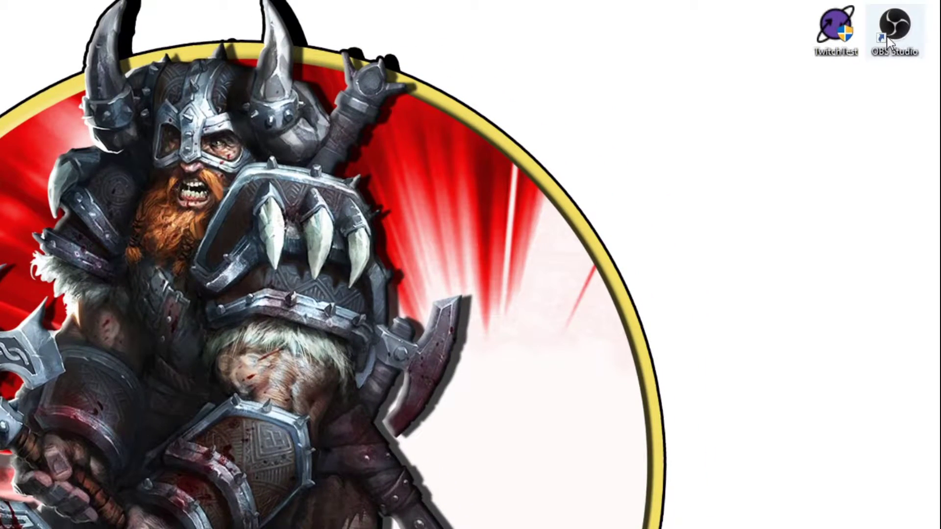
Launch OBS Studio from the desktop and open its general settings.
{"action": "double_click", "coordinate": [895, 39]}
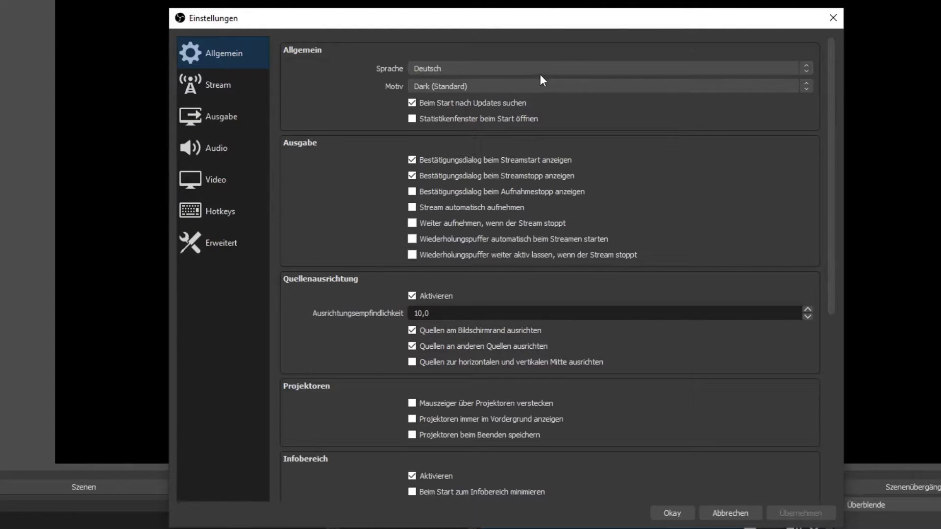
Try out the Acri and System interface themes and return the theme to Dark (Standard).
{"action": "left_click", "coordinate": [507, 86]}
{"action": "left_click", "coordinate": [480, 98]}
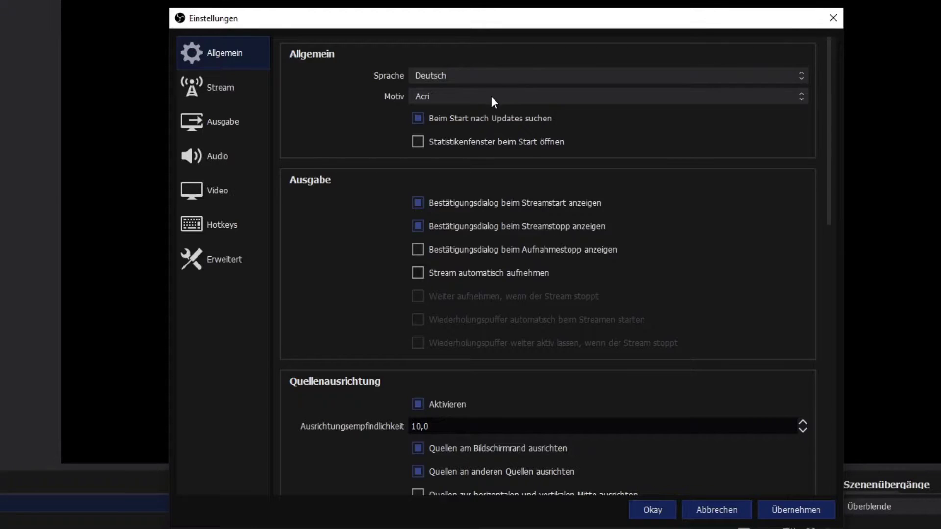
{"action": "left_click", "coordinate": [491, 96]}
{"action": "left_click", "coordinate": [447, 129]}
{"action": "left_click", "coordinate": [491, 101]}
{"action": "left_click", "coordinate": [454, 142]}
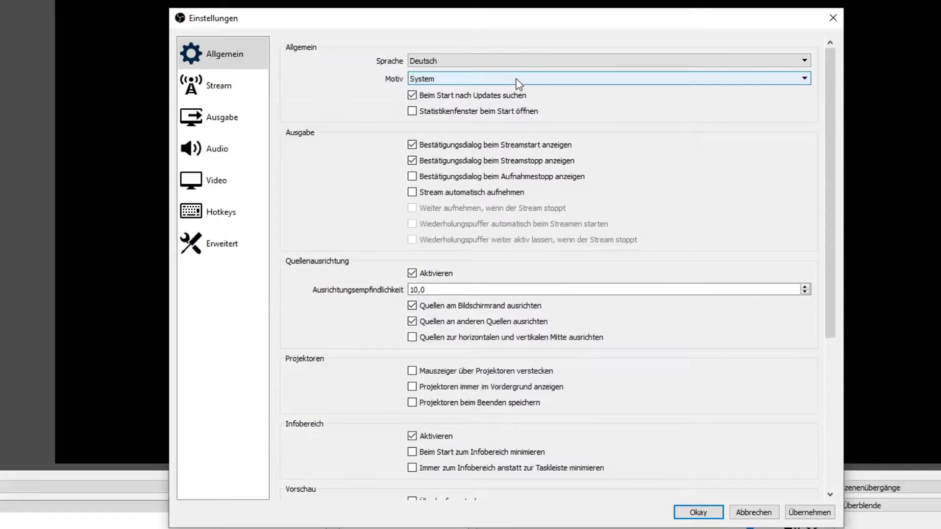
{"action": "left_click", "coordinate": [515, 79]}
{"action": "left_click", "coordinate": [496, 100]}
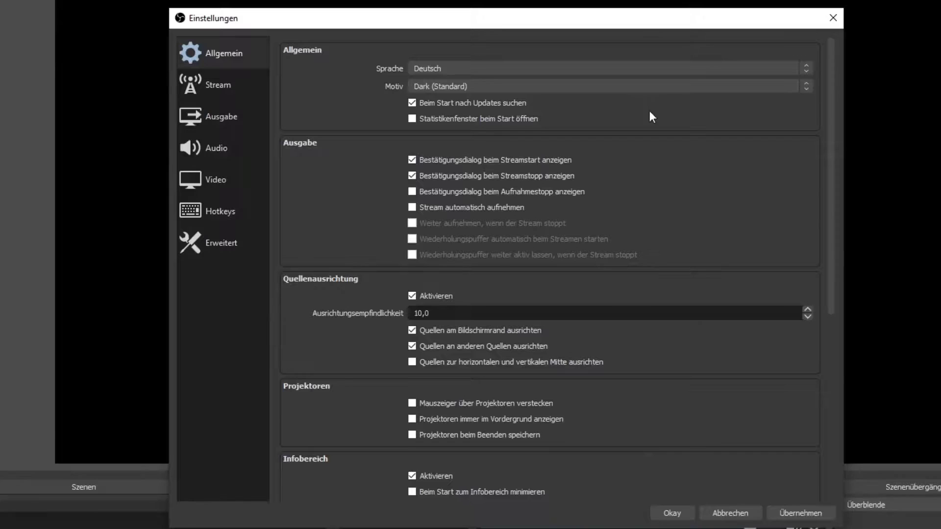
{"action": "left_click", "coordinate": [472, 86]}
{"action": "left_click", "coordinate": [472, 86]}
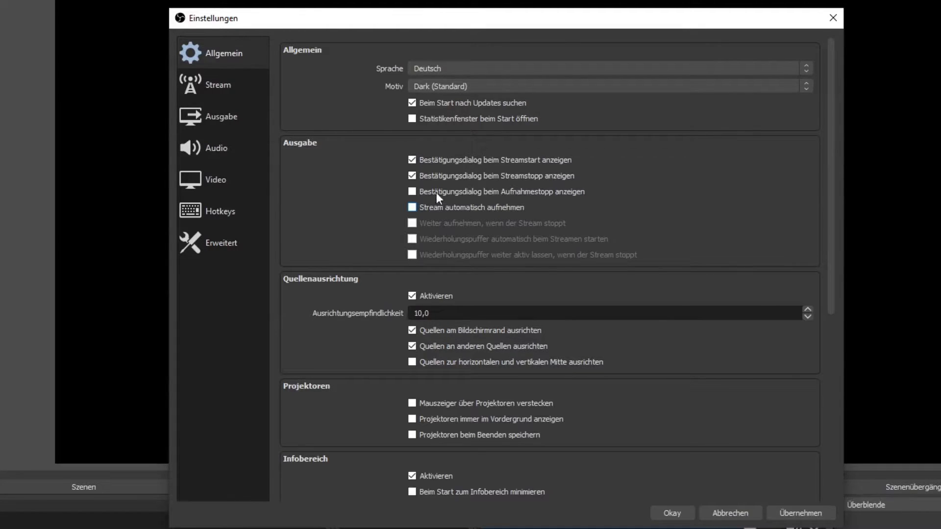
Look over the general settings and set the streaming platform to YouTube / YouTube Gaming in the stream settings.
{"action": "scroll", "coordinate": [331, 228], "scroll_direction": "down", "scroll_amount": 10}
{"action": "scroll", "coordinate": [352, 392], "scroll_direction": "up", "scroll_amount": 10}
{"action": "left_click", "coordinate": [230, 87]}
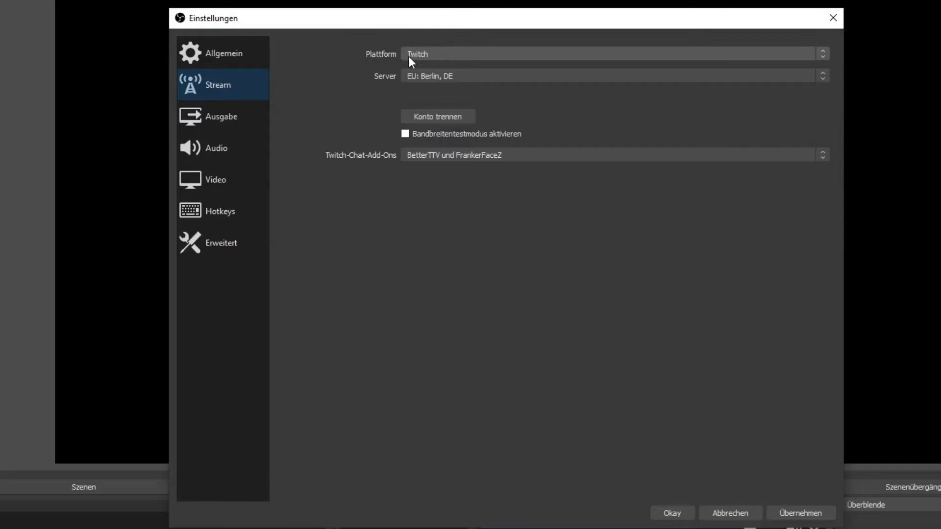
{"action": "left_click", "coordinate": [434, 54]}
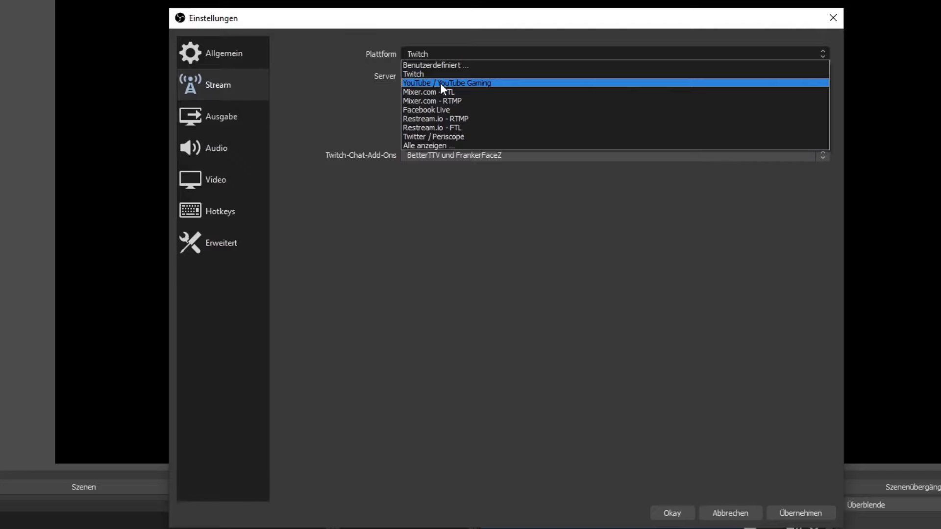
{"action": "left_click", "coordinate": [440, 83]}
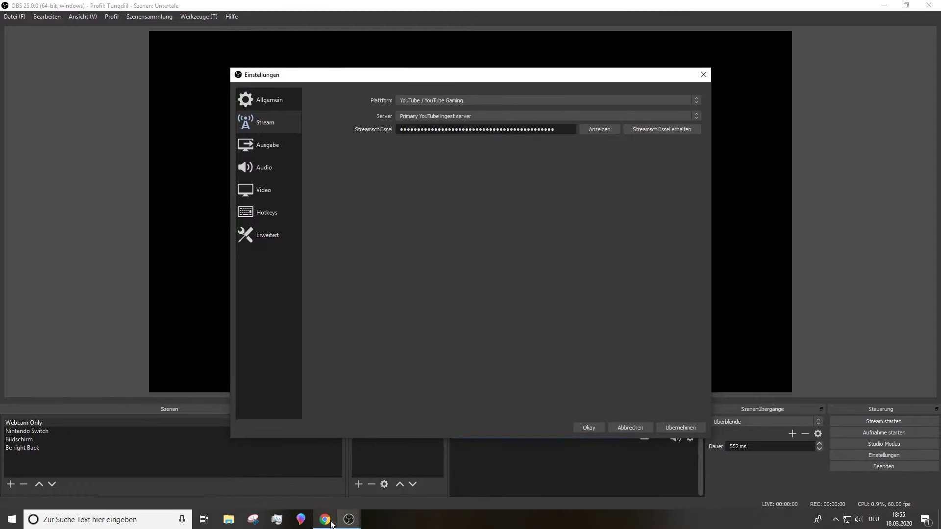
Switch to Chrome, open the Twitch account's channel settings and copy the primary stream key.
{"action": "left_click", "coordinate": [330, 523]}
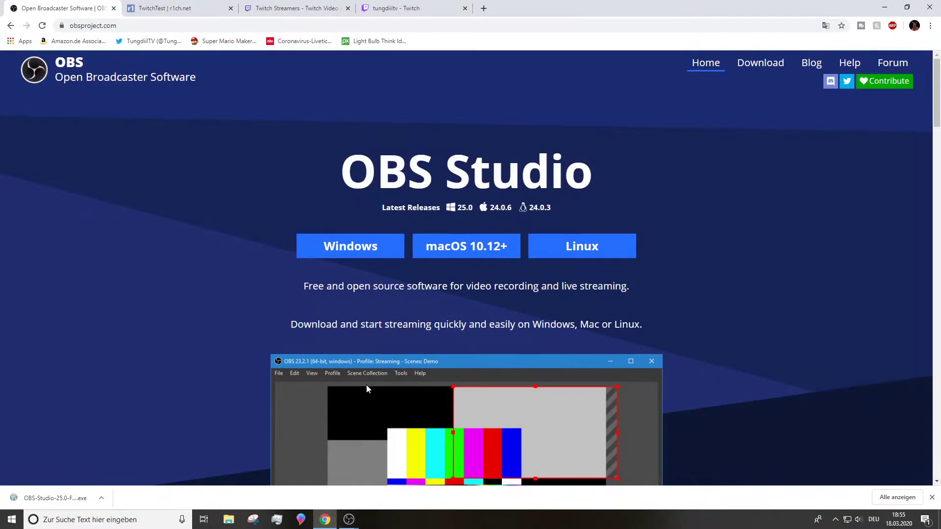
{"action": "left_click", "coordinate": [408, 8]}
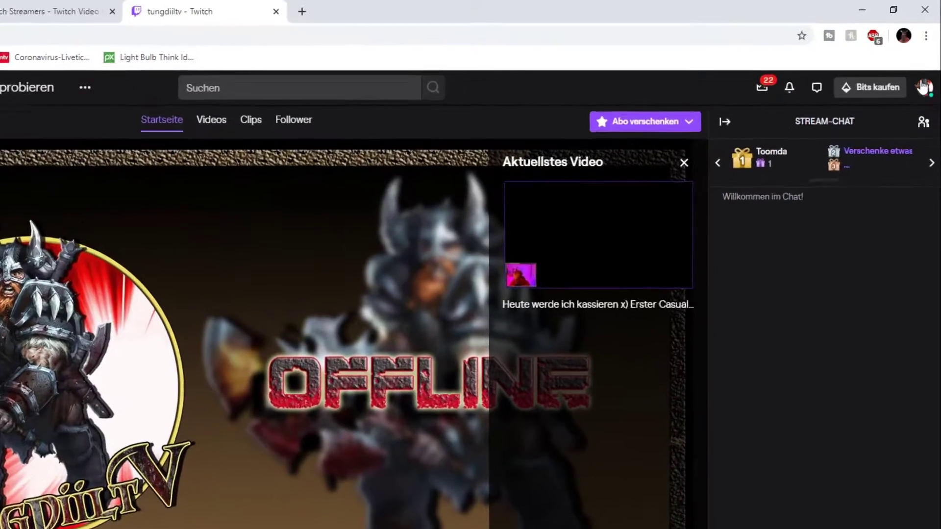
{"action": "left_click", "coordinate": [925, 65]}
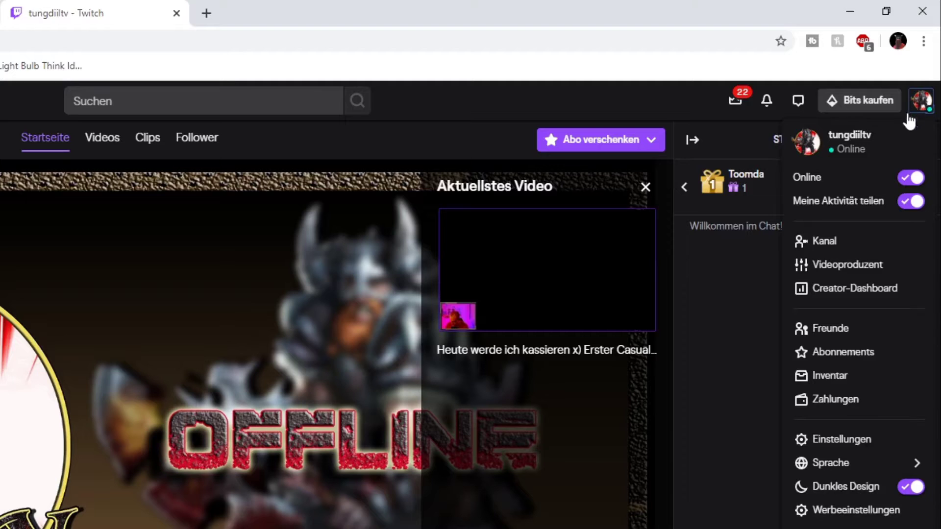
{"action": "left_click", "coordinate": [835, 444]}
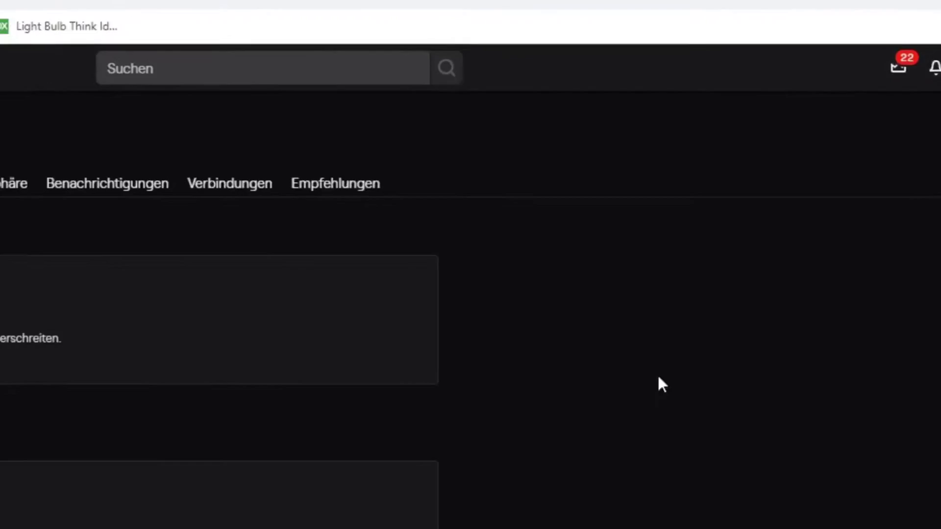
{"action": "left_click", "coordinate": [157, 113]}
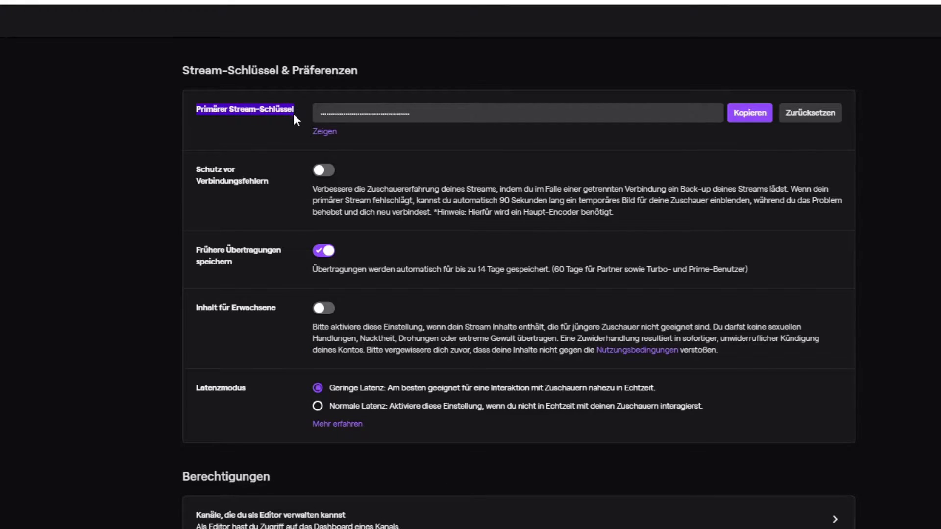
{"action": "left_click", "coordinate": [284, 137]}
{"action": "left_click", "coordinate": [748, 115]}
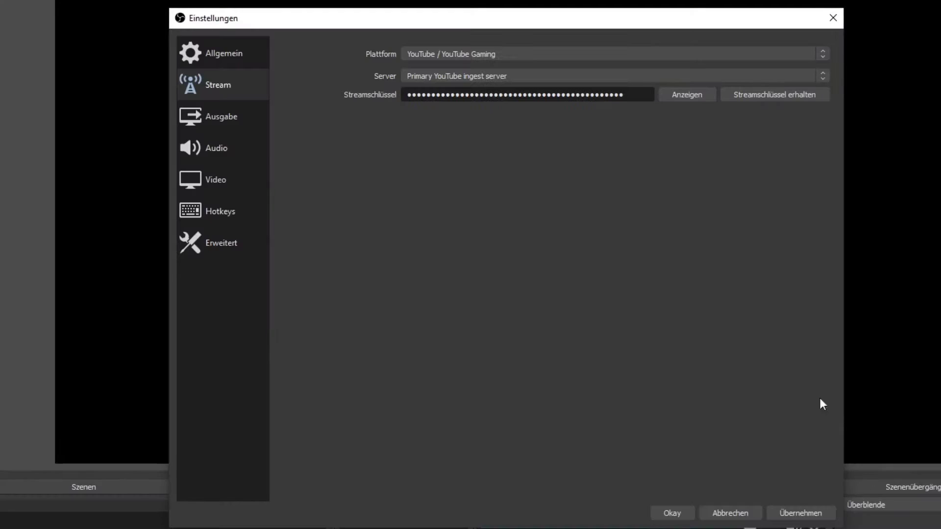
Replace the stream key in the OBS stream settings with the copied stream key and set the platform to Twitch.
{"action": "left_click_drag", "start_coordinate": [641, 95], "coordinate": [202, 94]}
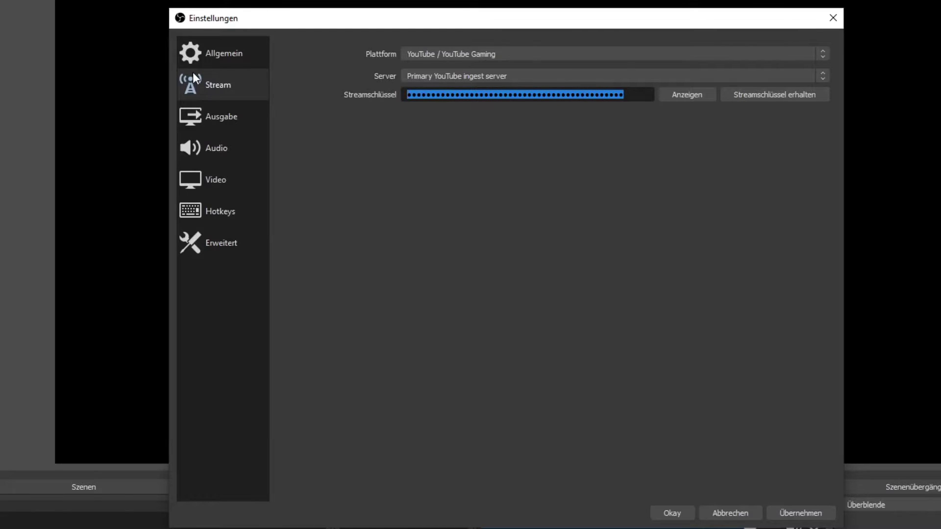
{"action": "key", "text": "BackSpace"}
{"action": "key", "text": "ctrl+v"}
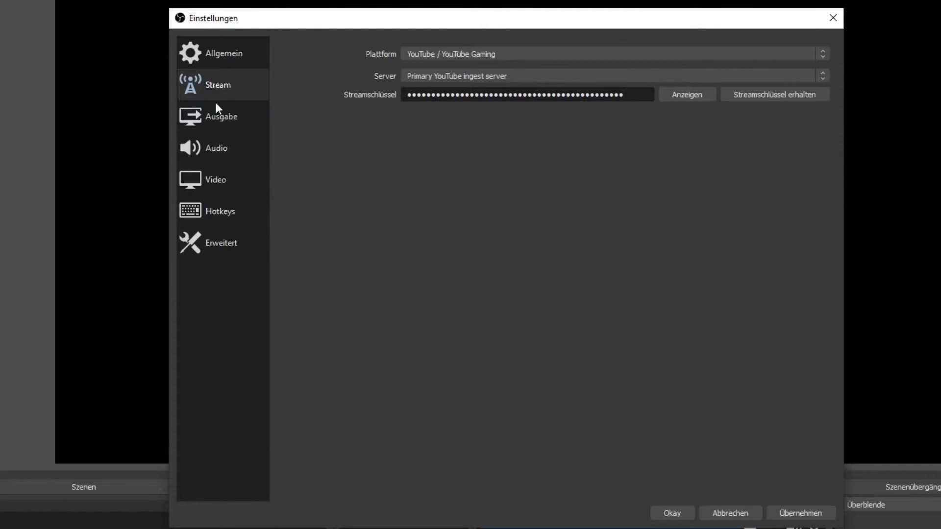
{"action": "left_click", "coordinate": [659, 58]}
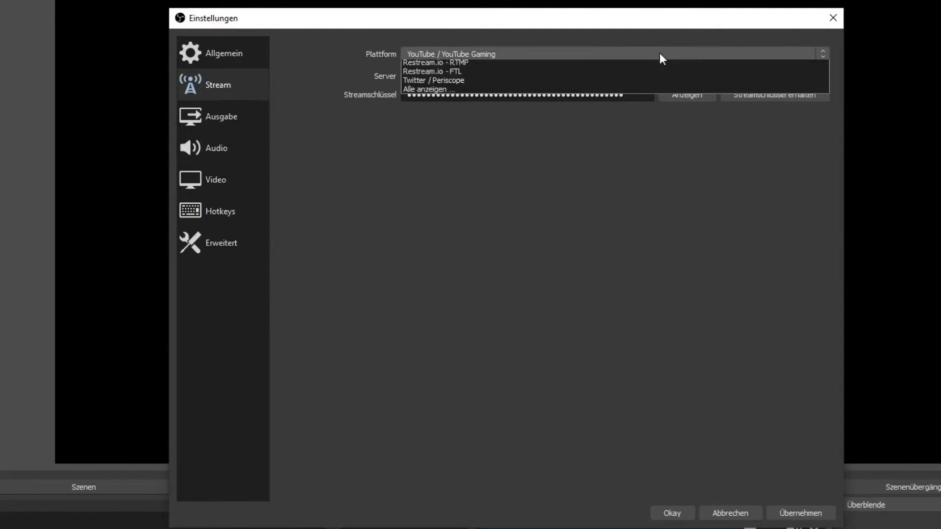
{"action": "left_click", "coordinate": [458, 75]}
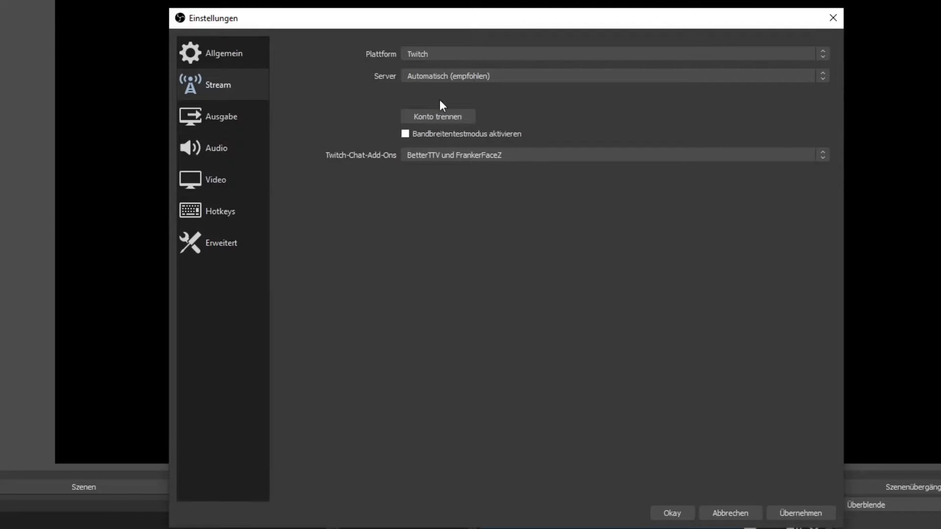
Examine the list of Twitch servers available for streaming, leaving the selection on Automatisch (empfohlen).
{"action": "left_click", "coordinate": [498, 78]}
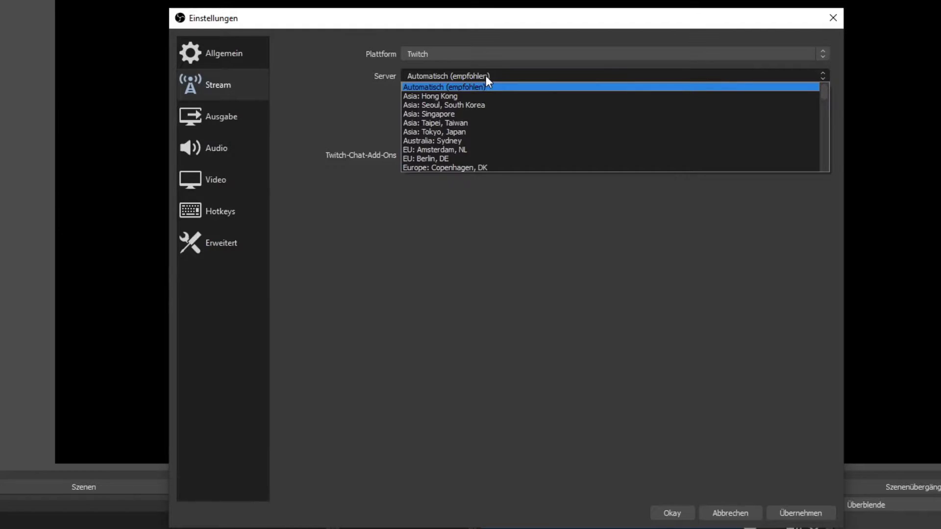
{"action": "scroll", "coordinate": [463, 137], "scroll_direction": "down", "scroll_amount": 9}
{"action": "scroll", "coordinate": [468, 157], "scroll_direction": "up", "scroll_amount": 6}
{"action": "scroll", "coordinate": [471, 128], "scroll_direction": "up", "scroll_amount": 3}
{"action": "left_click", "coordinate": [472, 75]}
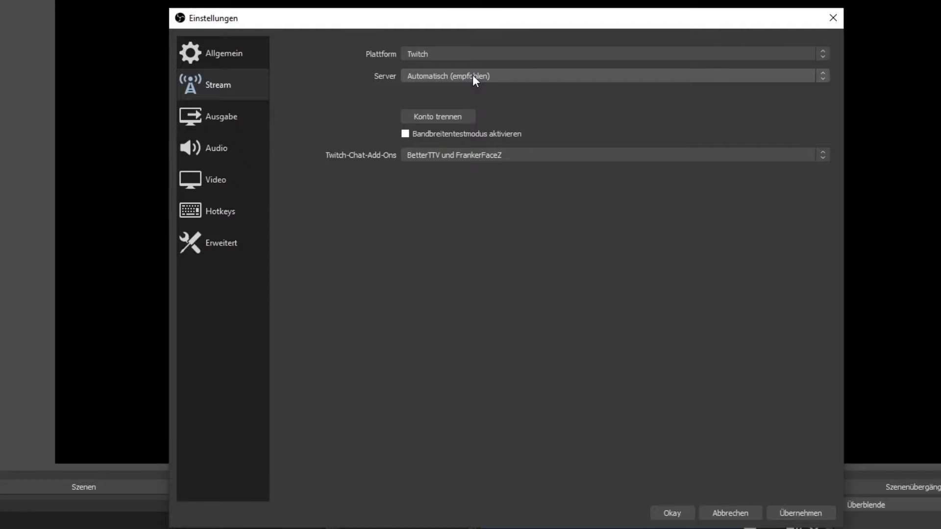
{"action": "left_click", "coordinate": [473, 74]}
{"action": "scroll", "coordinate": [476, 95], "scroll_direction": "down", "scroll_amount": 3}
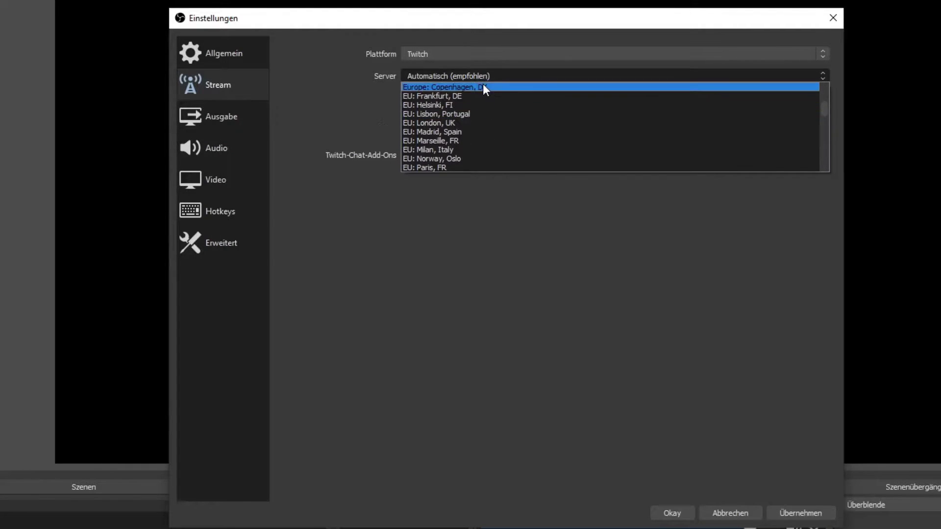
{"action": "key", "text": "Escape"}
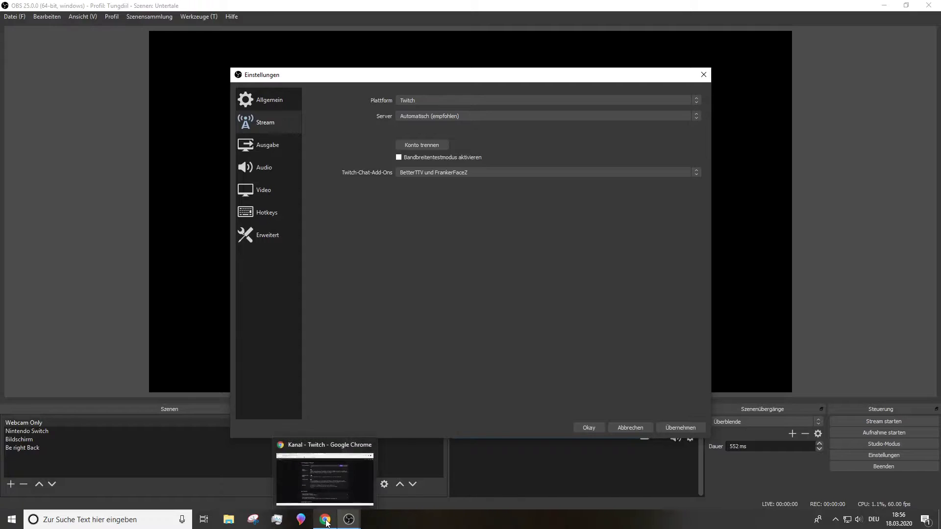
Switch to Chrome and examine the TwitchTest page on r1ch.net down to the twitchtest-1.52.zip download.
{"action": "left_click", "coordinate": [327, 521]}
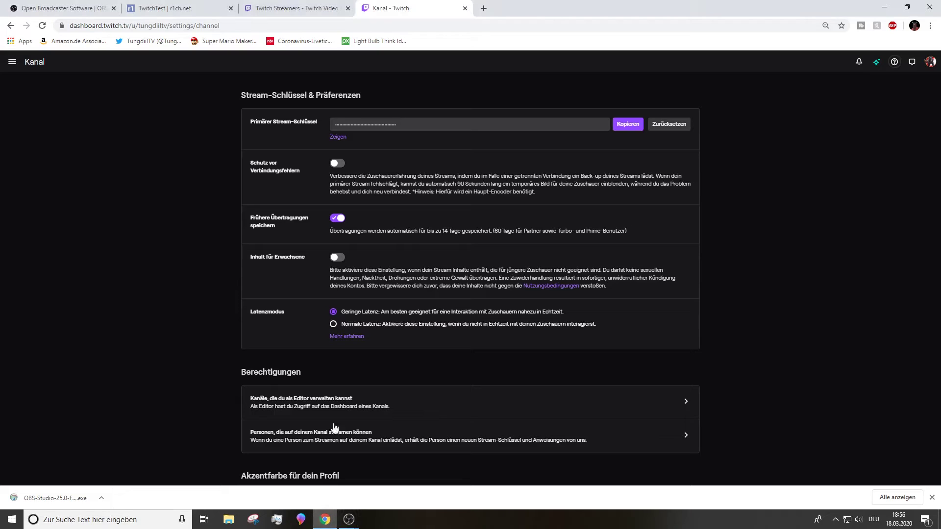
{"action": "left_click", "coordinate": [212, 6]}
{"action": "scroll", "coordinate": [216, 211], "scroll_direction": "up", "scroll_amount": 10}
{"action": "scroll", "coordinate": [270, 341], "scroll_direction": "up", "scroll_amount": 1}
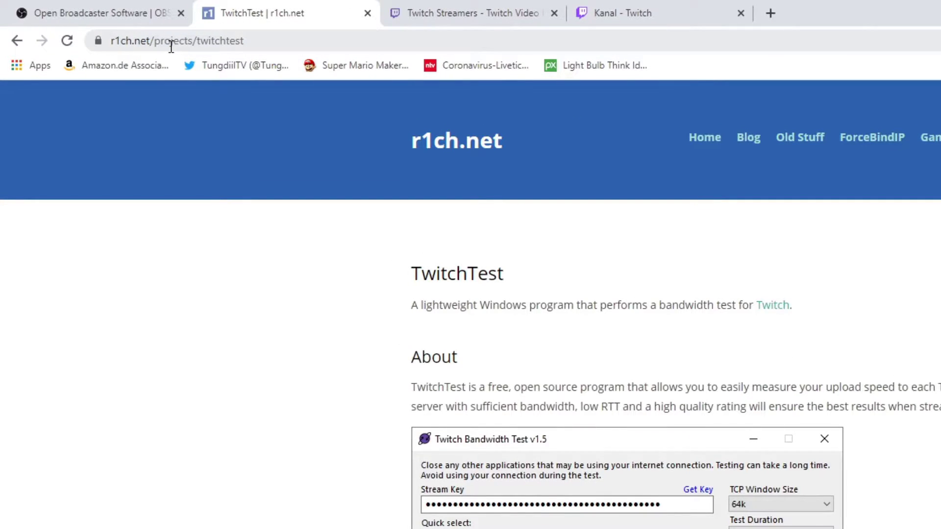
{"action": "scroll", "coordinate": [437, 311], "scroll_direction": "down", "scroll_amount": 3}
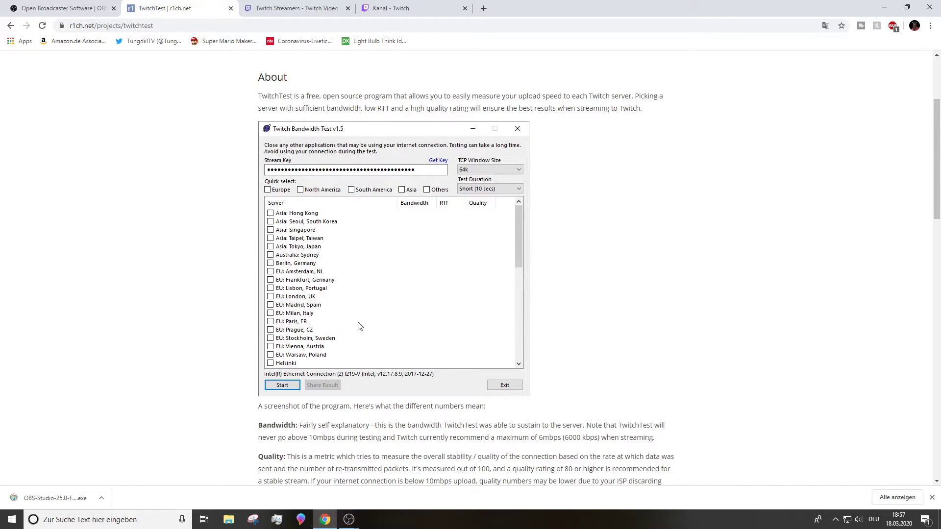
{"action": "scroll", "coordinate": [359, 327], "scroll_direction": "down", "scroll_amount": 12}
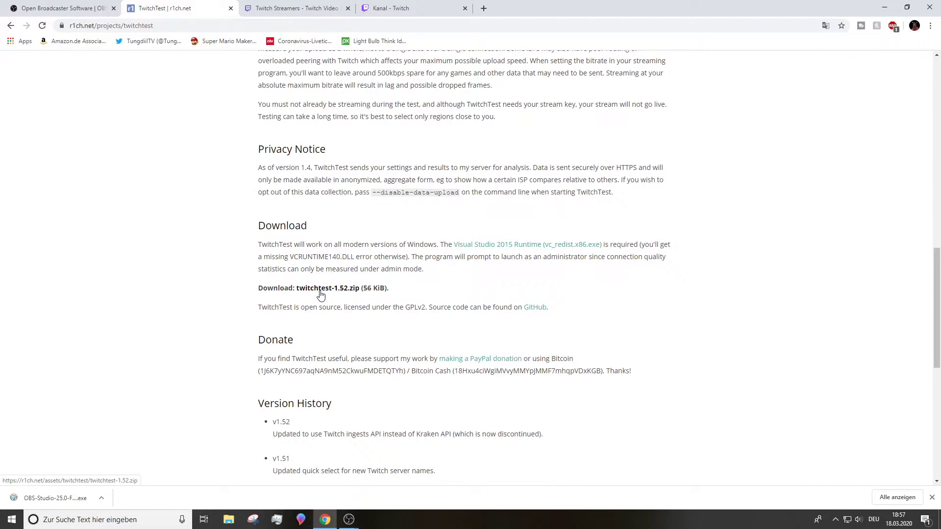
Minimize Chrome, launch TwitchTest from the desktop and select all European servers for testing.
{"action": "left_click", "coordinate": [884, 8]}
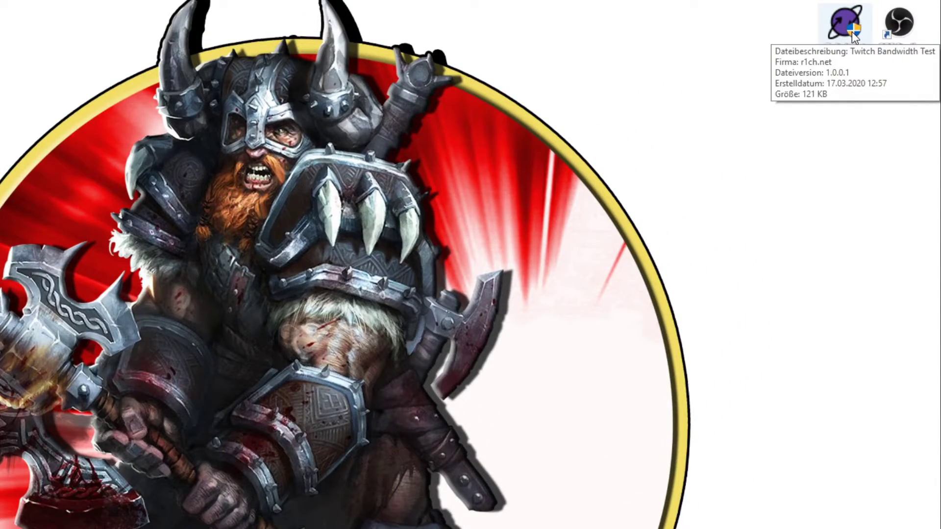
{"action": "double_click", "coordinate": [844, 24]}
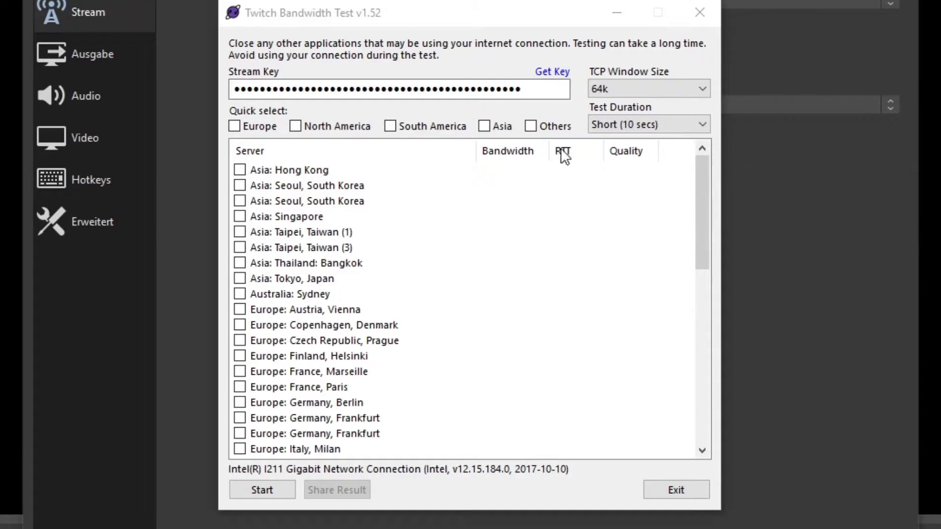
{"action": "left_click", "coordinate": [234, 126]}
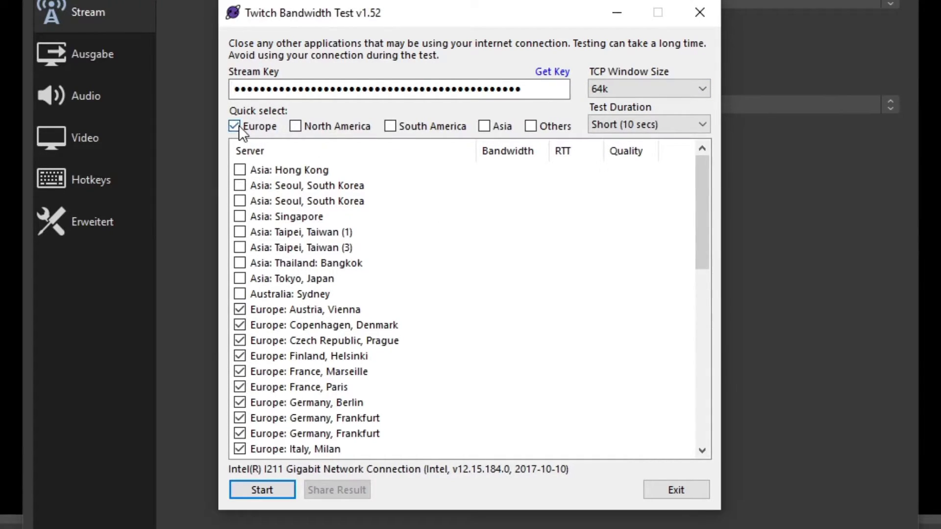
Narrow the selected European servers to Marseille, Paris, Berlin, the first Frankfurt entry and Milan.
{"action": "scroll", "coordinate": [343, 226], "scroll_direction": "down", "scroll_amount": 3}
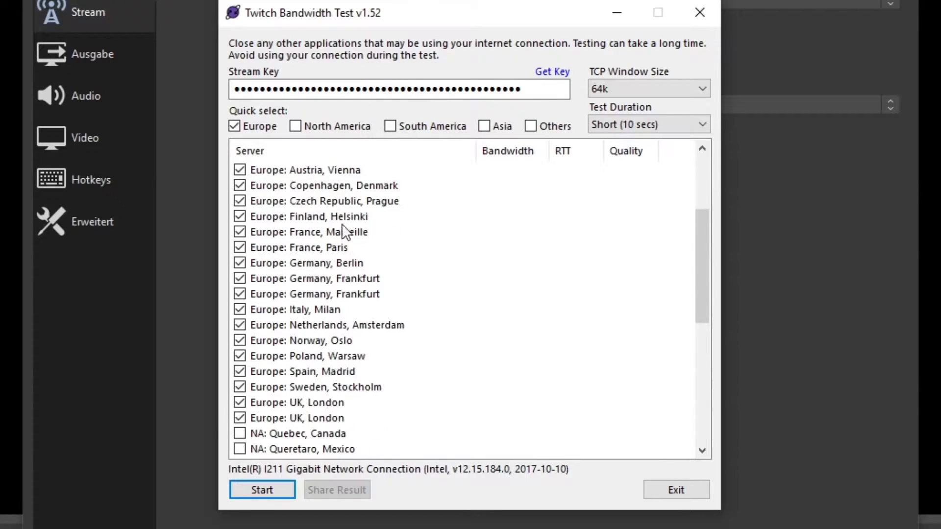
{"action": "left_click", "coordinate": [240, 170]}
{"action": "left_click", "coordinate": [239, 185]}
{"action": "left_click", "coordinate": [240, 201]}
{"action": "left_click", "coordinate": [240, 216]}
{"action": "left_click", "coordinate": [240, 232]}
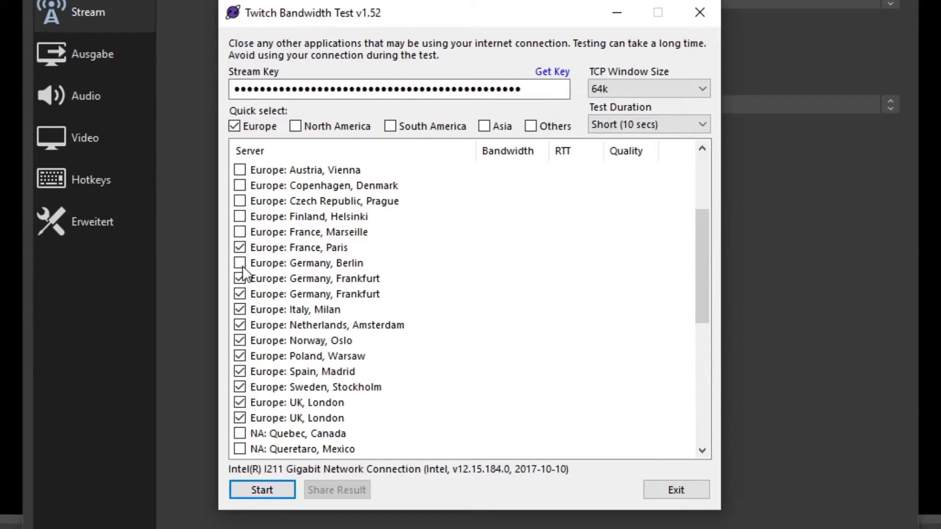
{"action": "left_click", "coordinate": [240, 263]}
{"action": "left_click", "coordinate": [240, 294]}
{"action": "left_click", "coordinate": [240, 355]}
{"action": "left_click", "coordinate": [240, 371]}
{"action": "left_click", "coordinate": [239, 418]}
{"action": "left_click", "coordinate": [240, 387]}
{"action": "left_click", "coordinate": [240, 325]}
{"action": "left_click", "coordinate": [240, 340]}
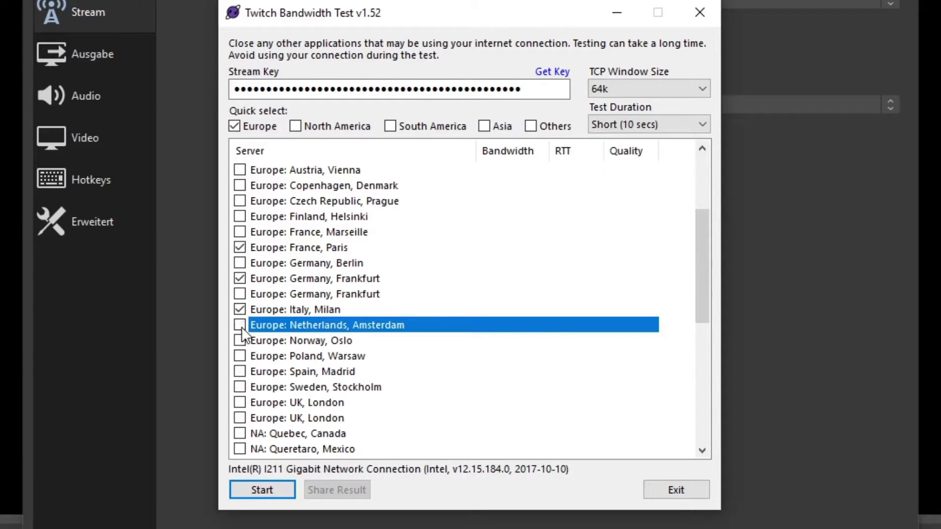
{"action": "left_click", "coordinate": [240, 263]}
{"action": "left_click", "coordinate": [240, 231]}
Set the test duration to Short (10 secs) and start the bandwidth test.
{"action": "left_click", "coordinate": [686, 125]}
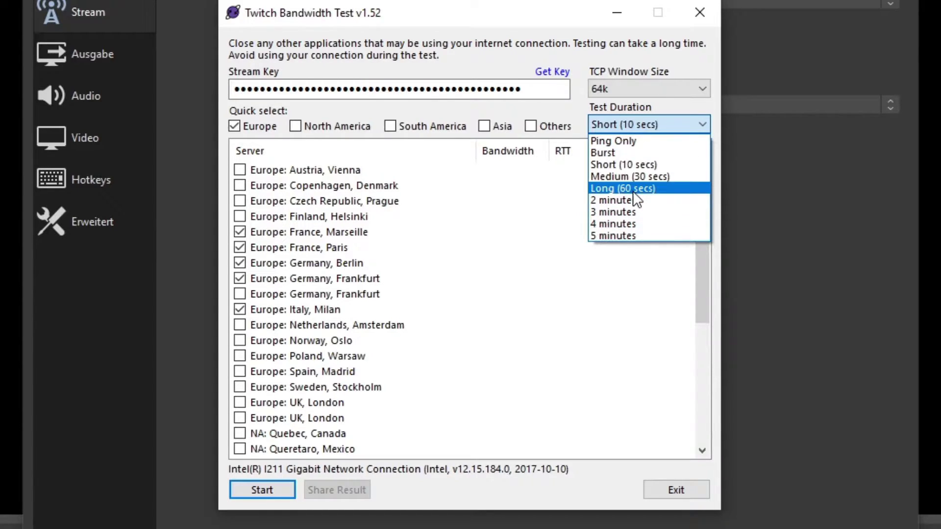
{"action": "left_click", "coordinate": [649, 166]}
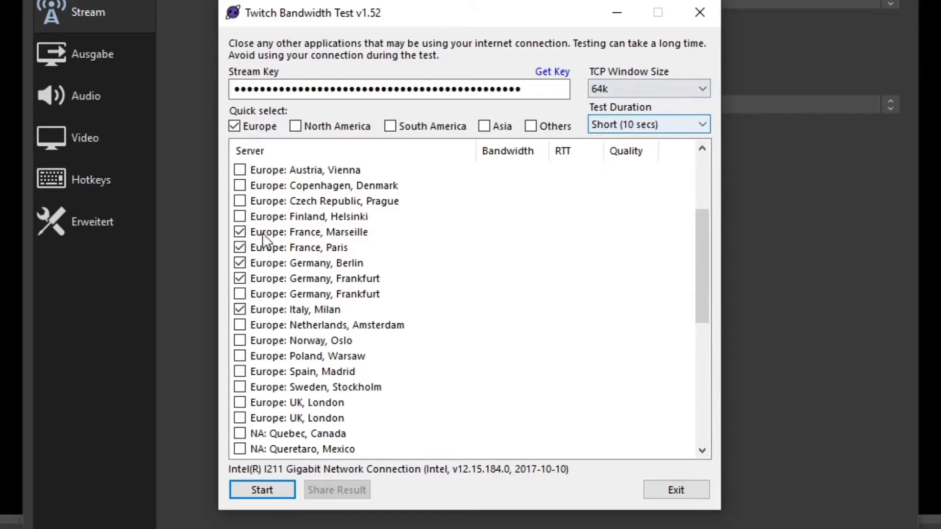
{"action": "left_click", "coordinate": [261, 491]}
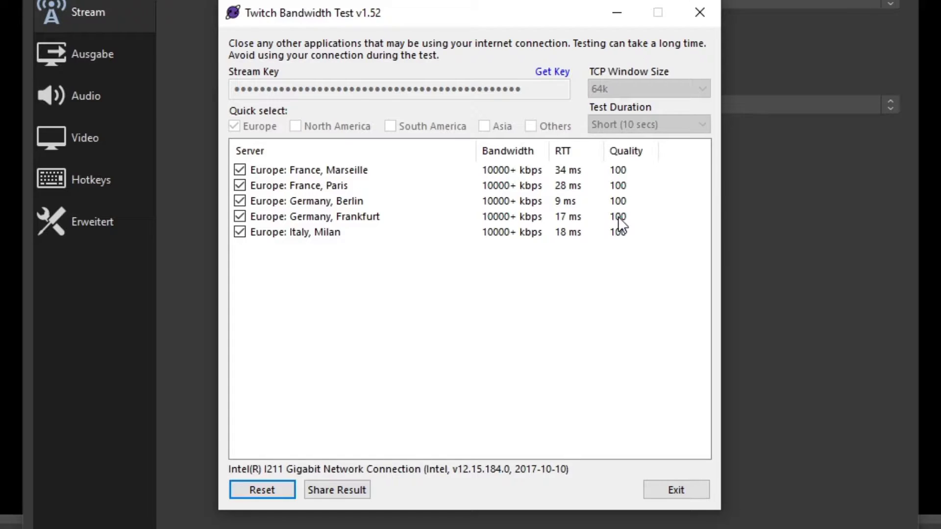
Compare the servers' bandwidth, RTT and quality in TwitchTest, and set the OBS stream server to EU: Berlin, DE.
{"action": "left_click", "coordinate": [502, 166]}
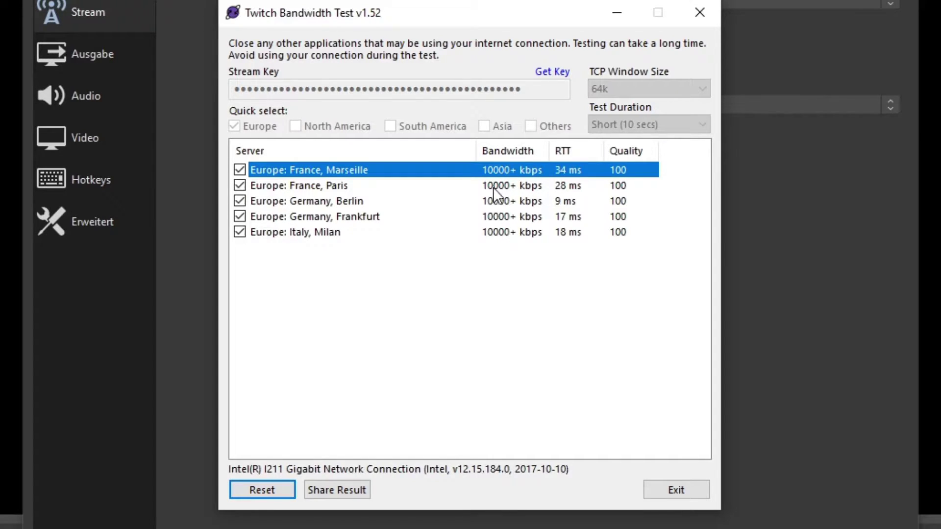
{"action": "left_click", "coordinate": [496, 230]}
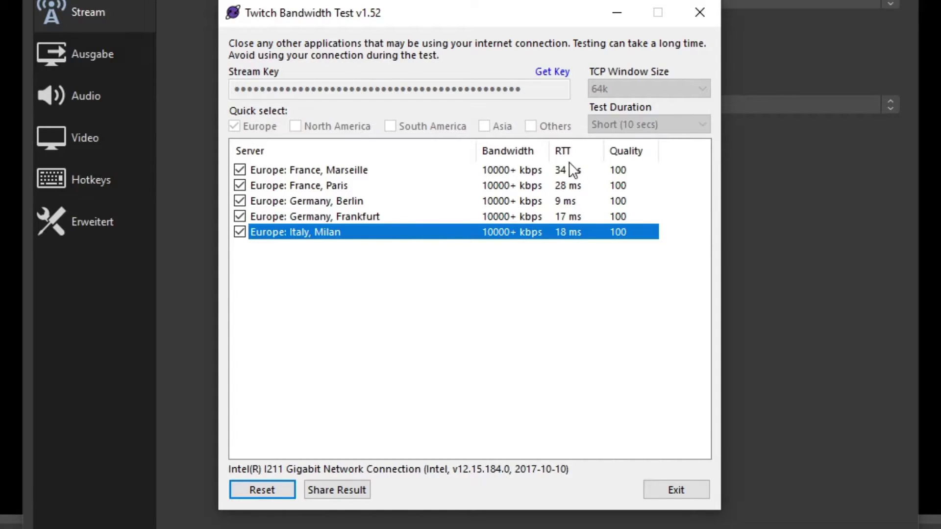
{"action": "left_click", "coordinate": [568, 202]}
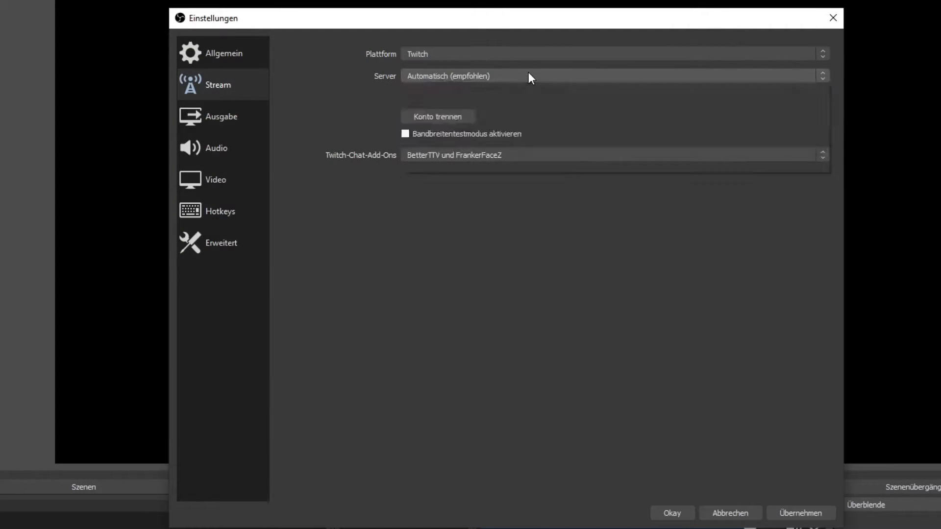
{"action": "left_click", "coordinate": [528, 74]}
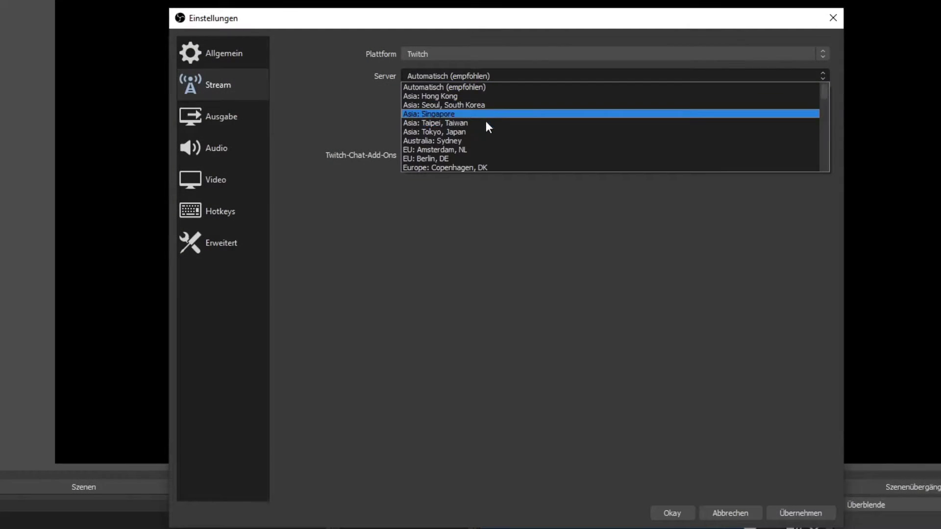
{"action": "left_click", "coordinate": [451, 158]}
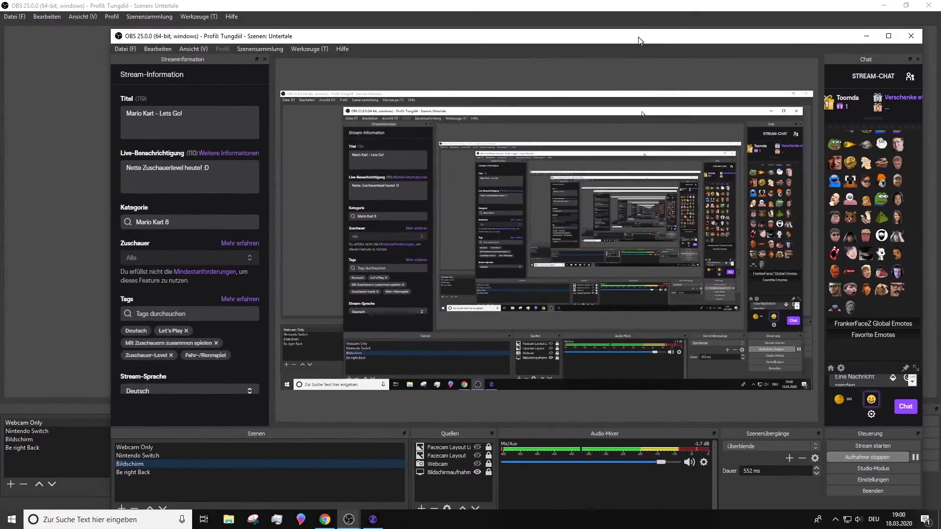
Examine the emote list in the OBS stream chat and view the available Twitch chat add-on options in the stream settings.
{"action": "double_click", "coordinate": [639, 40]}
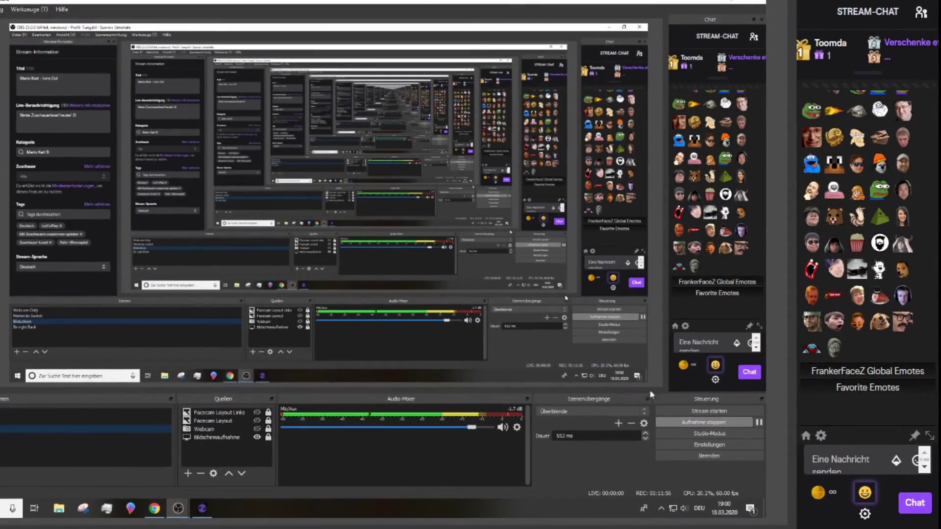
{"action": "left_click", "coordinate": [865, 494]}
{"action": "left_click", "coordinate": [865, 493]}
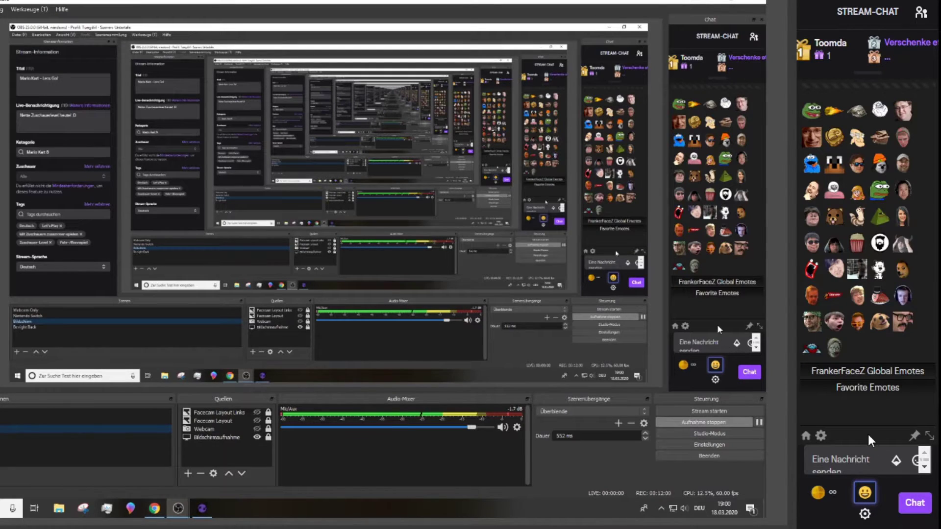
{"action": "scroll", "coordinate": [845, 304], "scroll_direction": "down", "scroll_amount": 3}
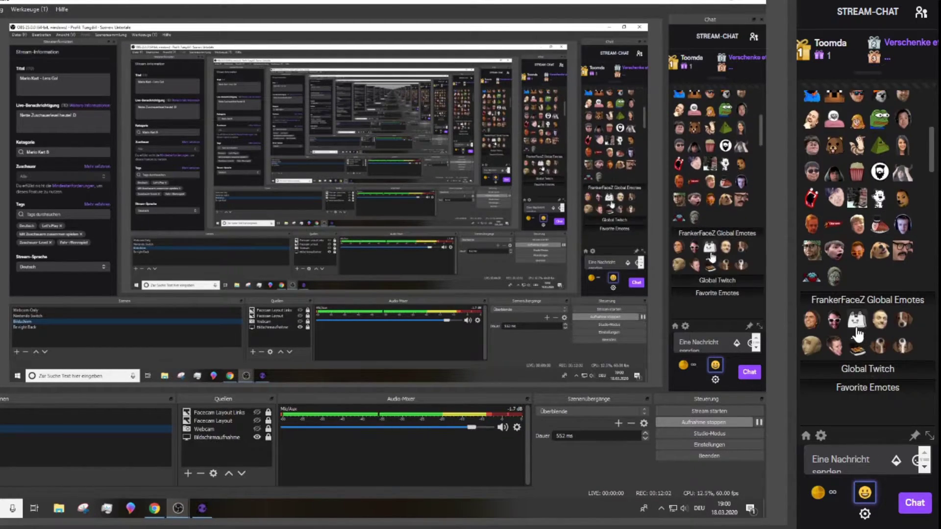
{"action": "scroll", "coordinate": [858, 313], "scroll_direction": "down", "scroll_amount": 2}
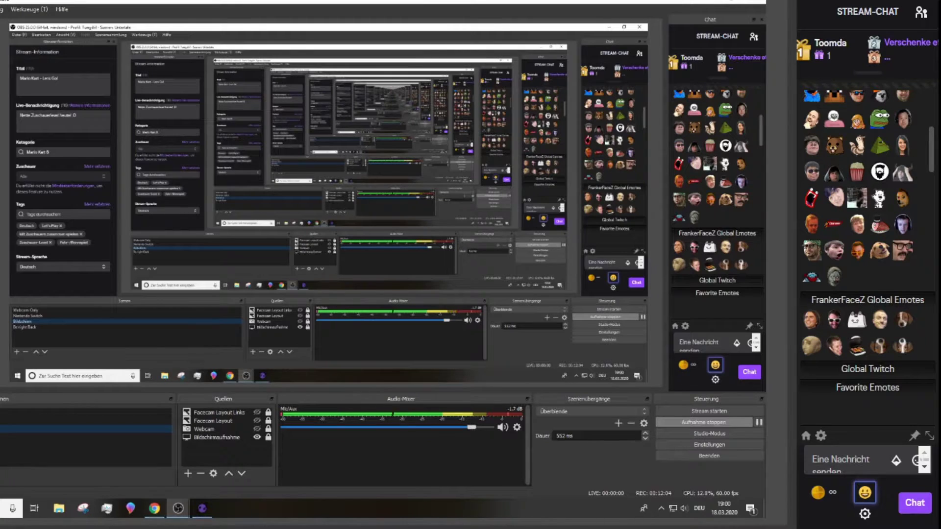
{"action": "scroll", "coordinate": [858, 318], "scroll_direction": "down", "scroll_amount": 3}
{"action": "scroll", "coordinate": [868, 299], "scroll_direction": "up", "scroll_amount": 10}
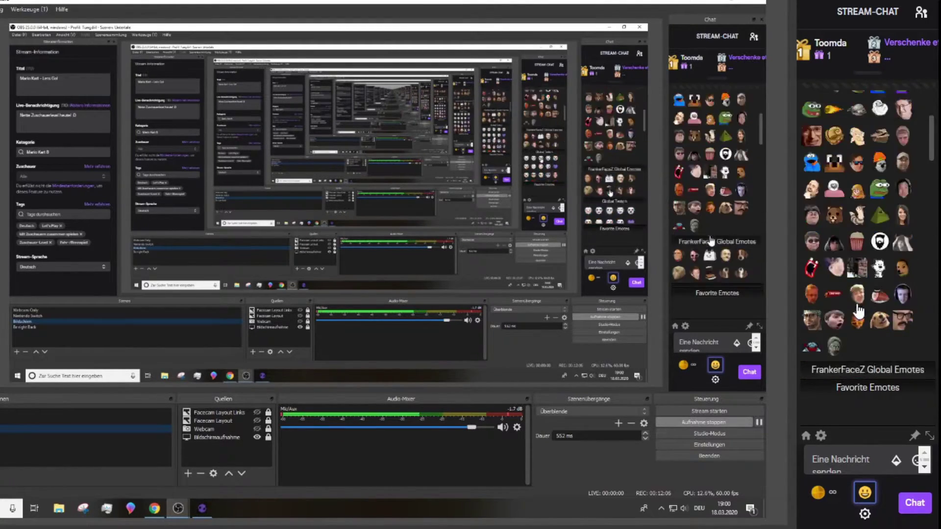
{"action": "scroll", "coordinate": [859, 182], "scroll_direction": "down", "scroll_amount": 1}
{"action": "scroll", "coordinate": [858, 183], "scroll_direction": "down", "scroll_amount": 5}
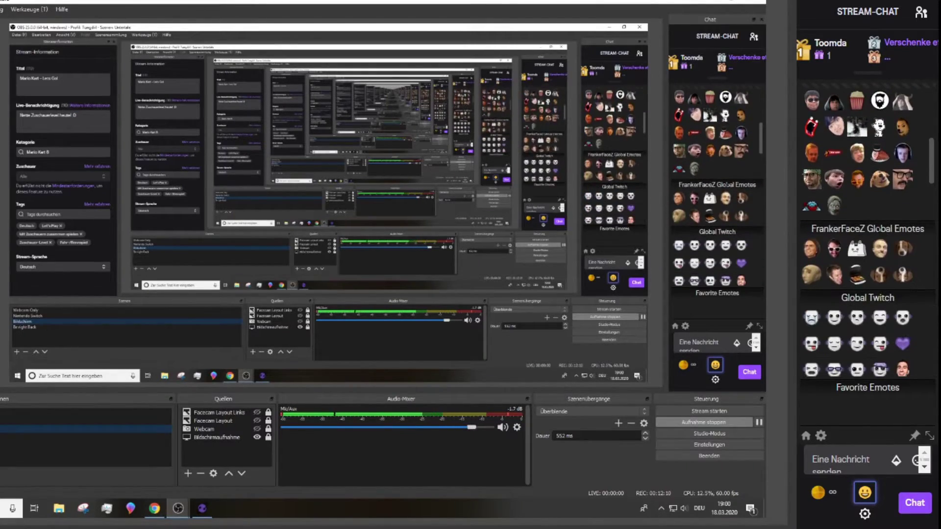
{"action": "scroll", "coordinate": [866, 251], "scroll_direction": "up", "scroll_amount": 2}
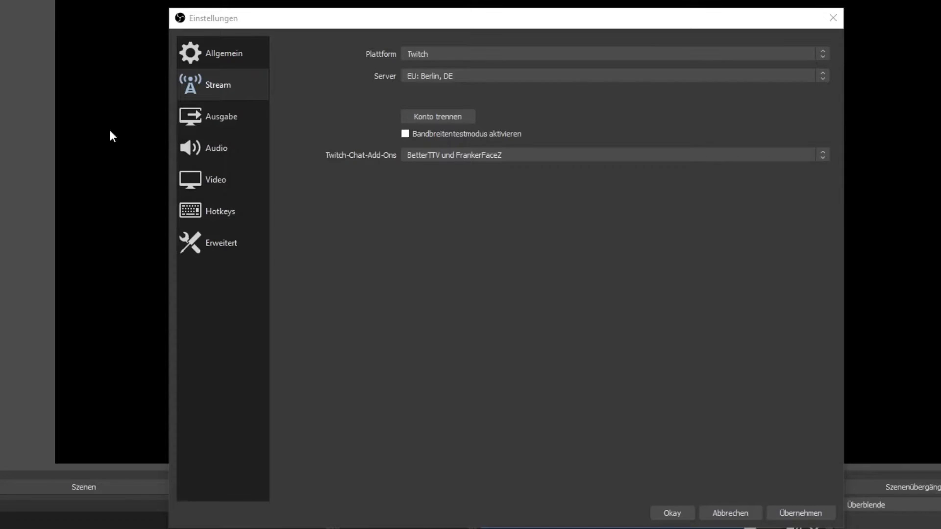
{"action": "left_click", "coordinate": [496, 155]}
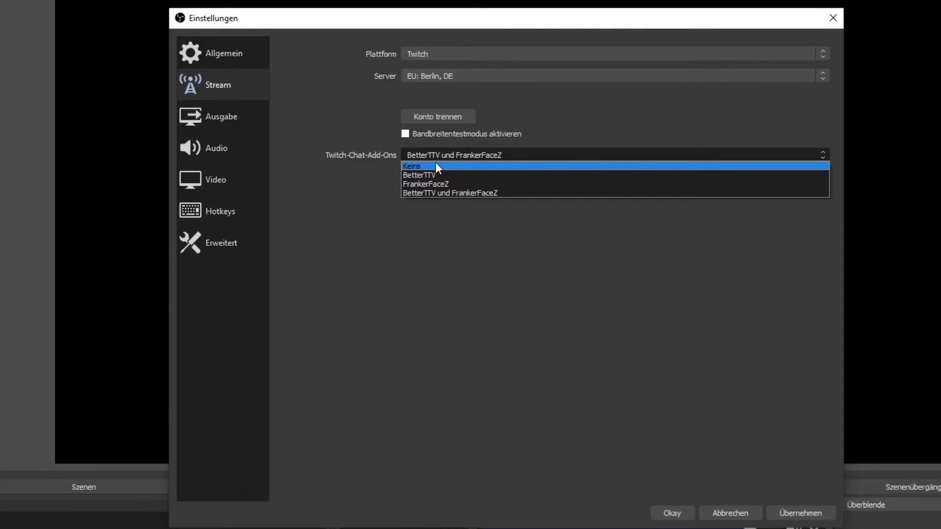
{"action": "left_click", "coordinate": [363, 285]}
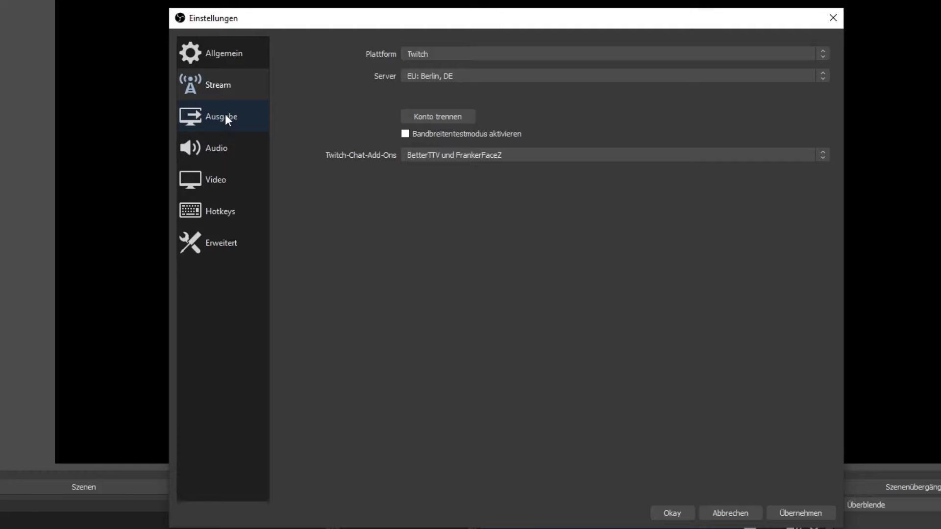
In the video settings, use 1920x1080 for both the base canvas resolution and the scaled output resolution.
{"action": "left_click", "coordinate": [219, 190]}
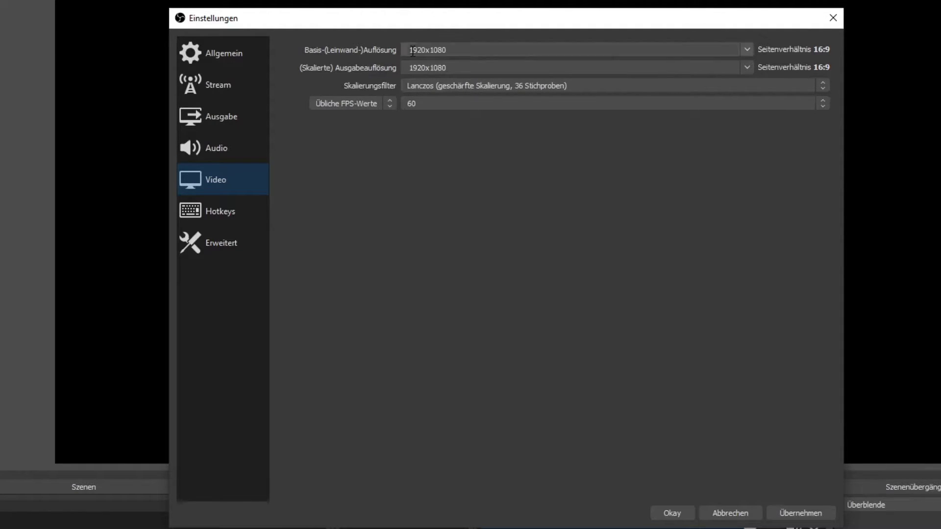
{"action": "left_click", "coordinate": [748, 51]}
{"action": "left_click", "coordinate": [749, 50]}
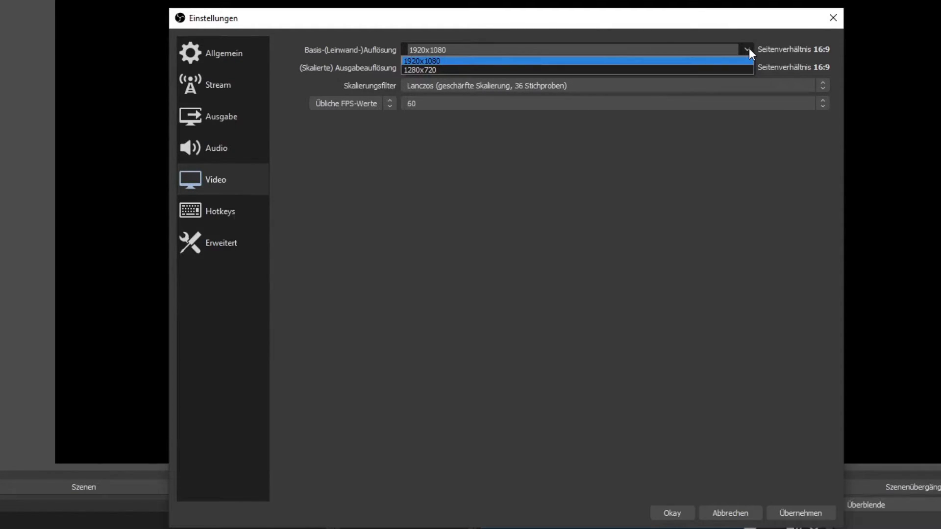
{"action": "left_click", "coordinate": [749, 48]}
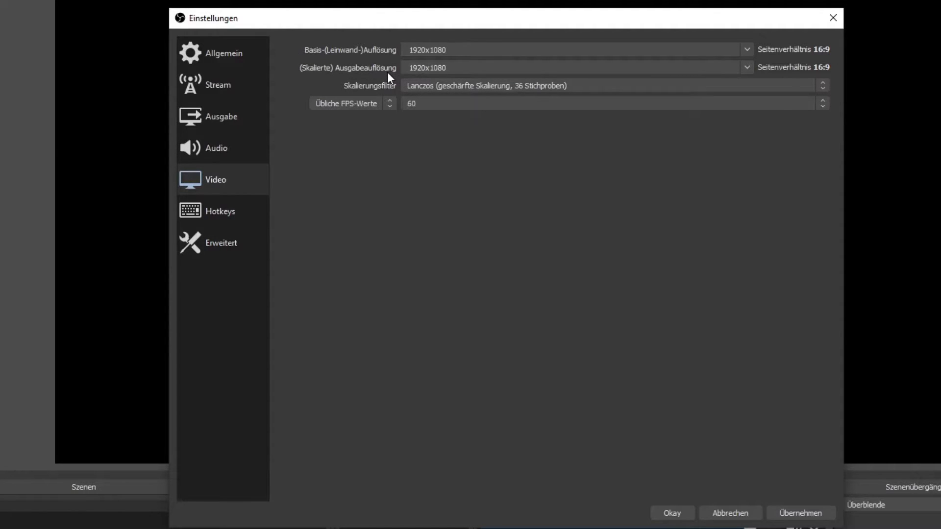
{"action": "left_click", "coordinate": [746, 68]}
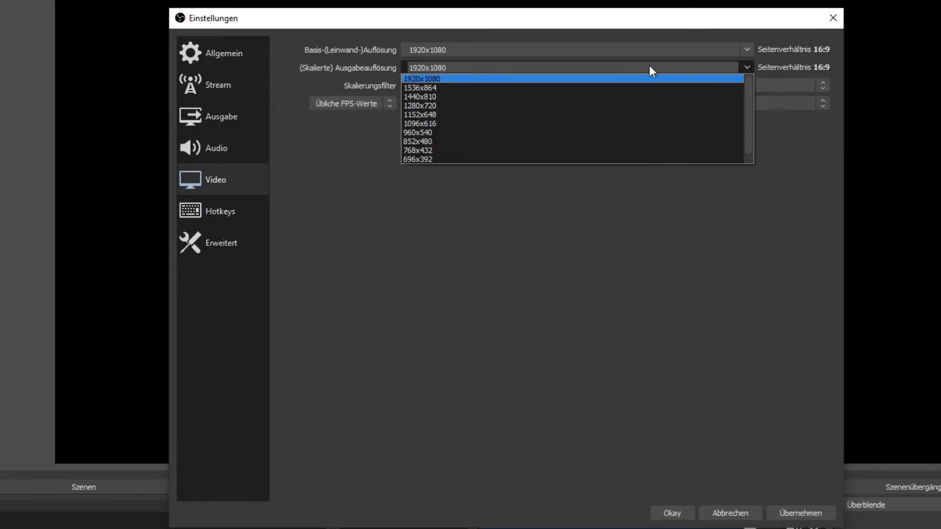
{"action": "left_click", "coordinate": [438, 79]}
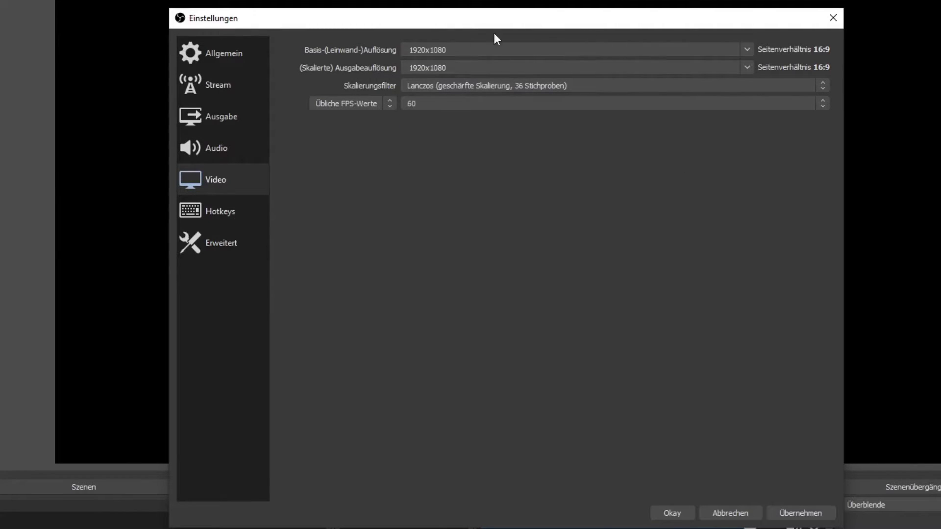
{"action": "left_click_drag", "start_coordinate": [449, 49], "coordinate": [371, 49]}
{"action": "left_click", "coordinate": [746, 46]}
{"action": "left_click", "coordinate": [747, 46]}
{"action": "left_click", "coordinate": [464, 68]}
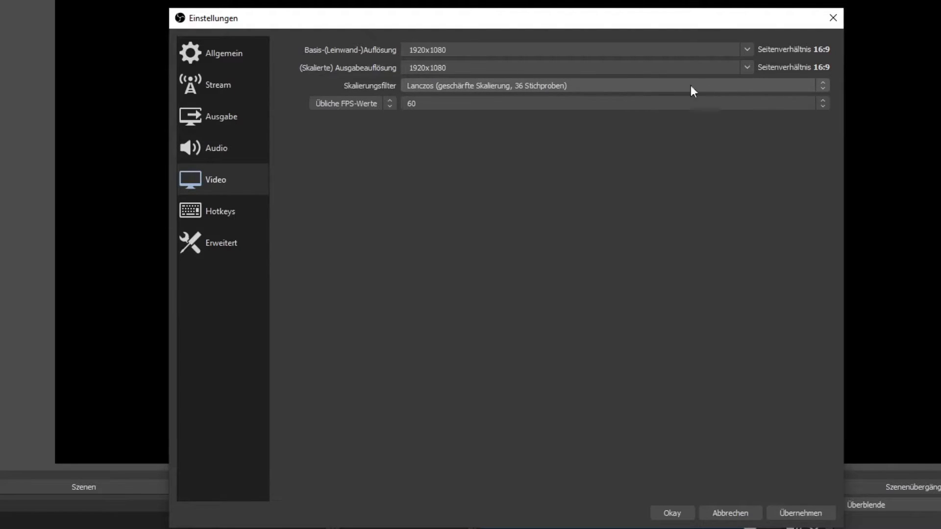
Set the scaling filter to Lanczos (36 samples) and the common FPS value to 60.
{"action": "left_click", "coordinate": [809, 87]}
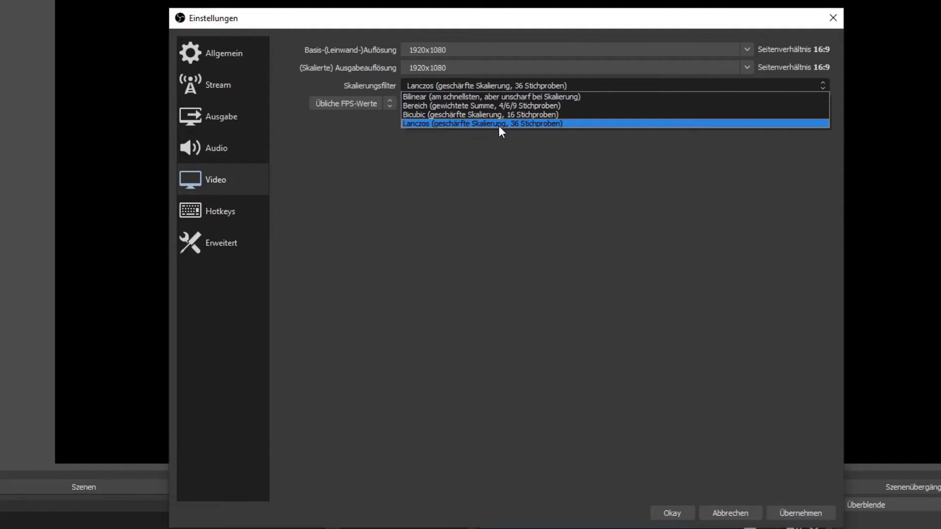
{"action": "left_click", "coordinate": [555, 123]}
{"action": "left_click", "coordinate": [501, 87]}
{"action": "left_click", "coordinate": [477, 115]}
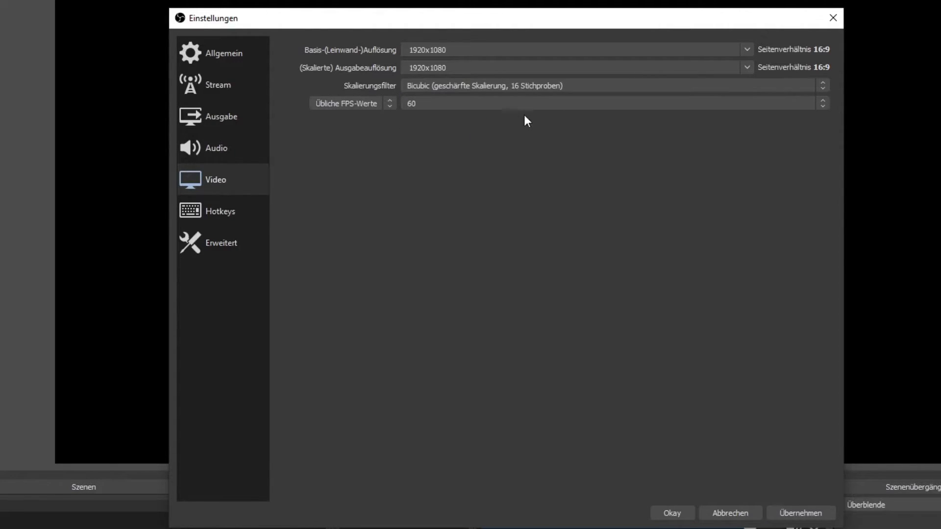
{"action": "left_click", "coordinate": [512, 86]}
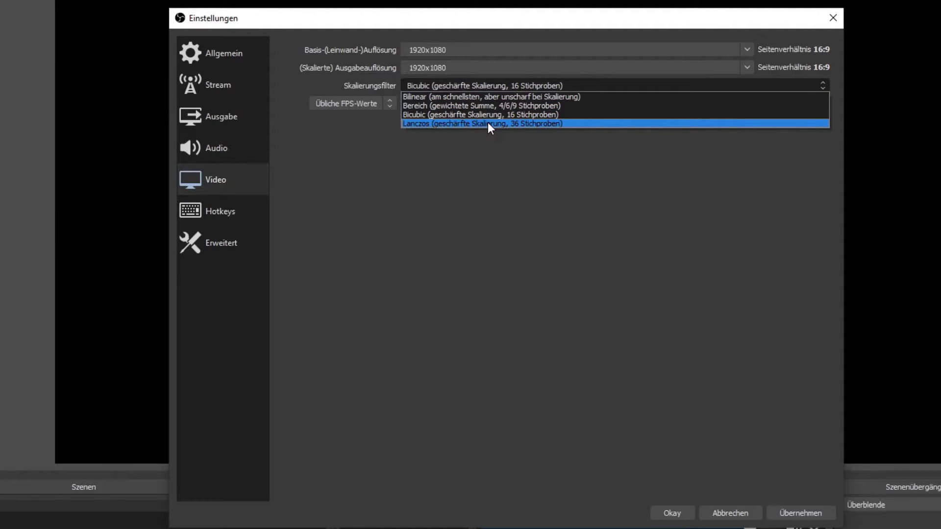
{"action": "left_click", "coordinate": [487, 123]}
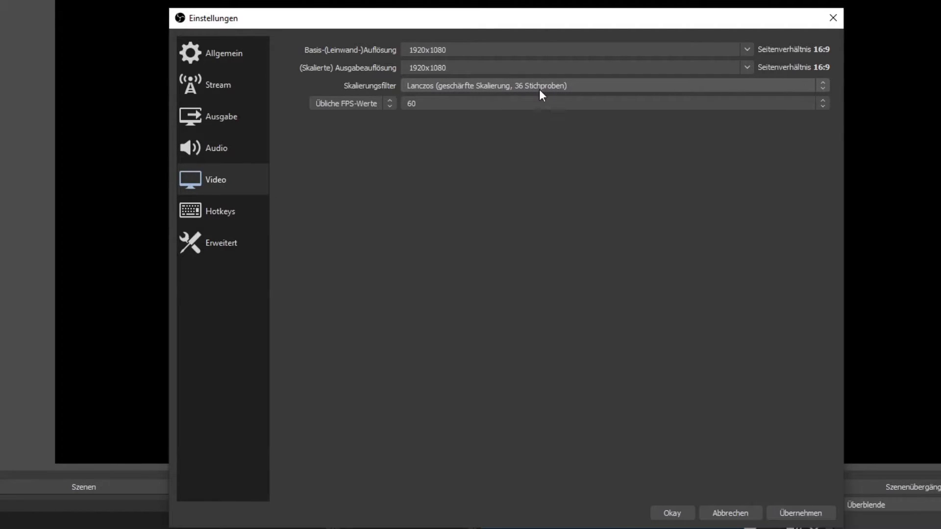
{"action": "left_click", "coordinate": [461, 104]}
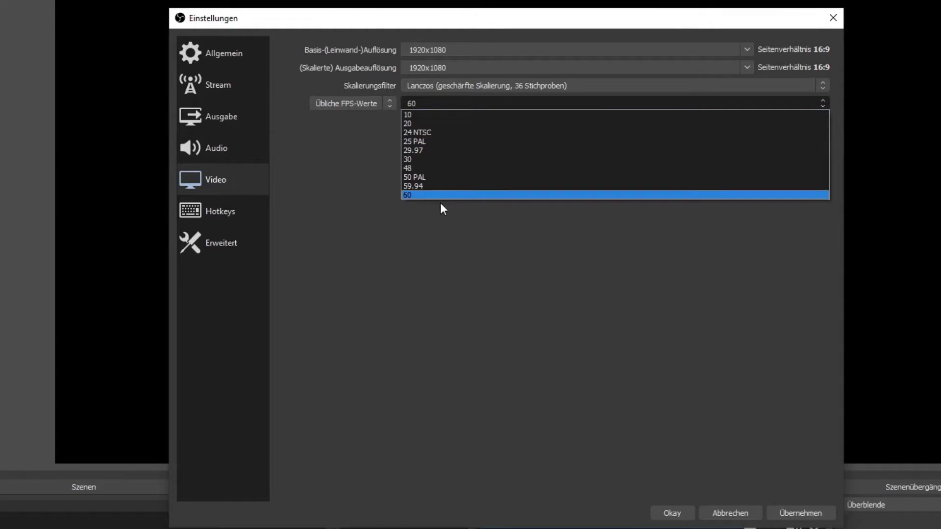
{"action": "left_click", "coordinate": [458, 194]}
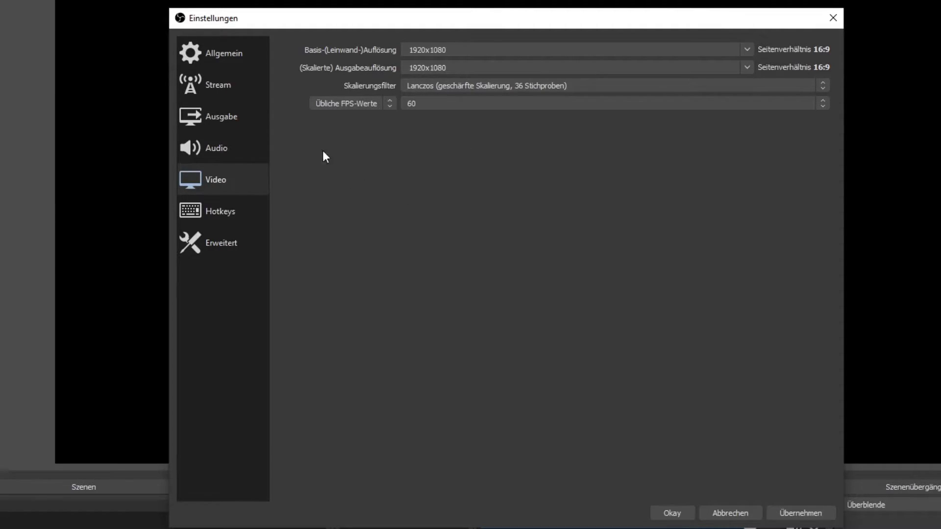
Switch the output settings to the Einfach output mode and review the streaming video bitrate.
{"action": "left_click", "coordinate": [237, 117]}
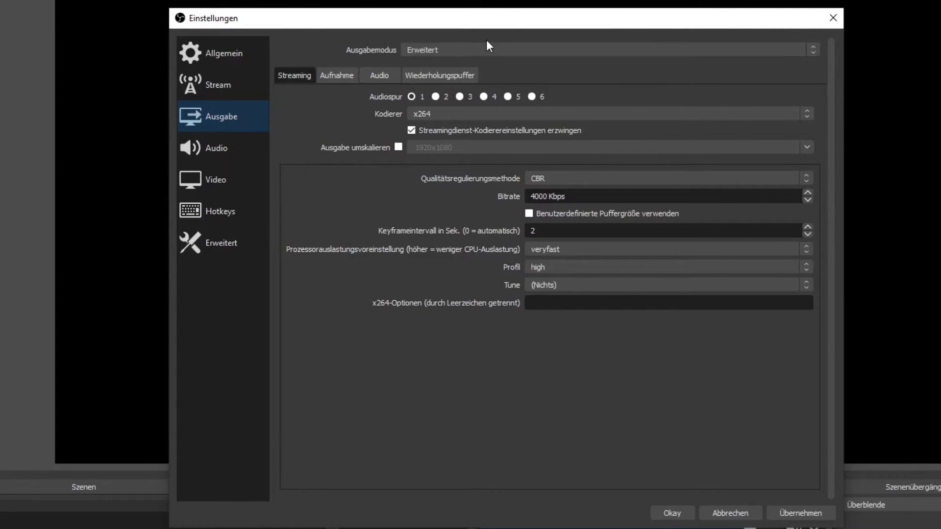
{"action": "left_click", "coordinate": [461, 51]}
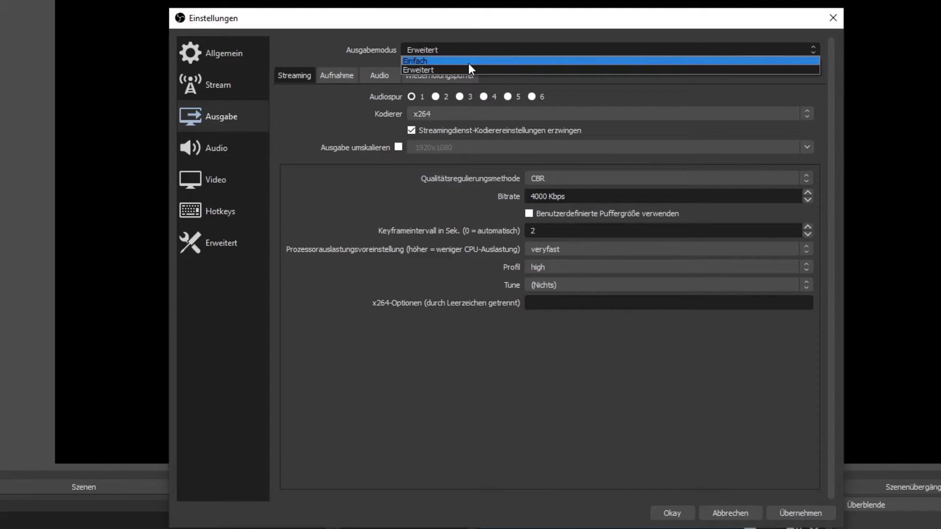
{"action": "left_click", "coordinate": [469, 63]}
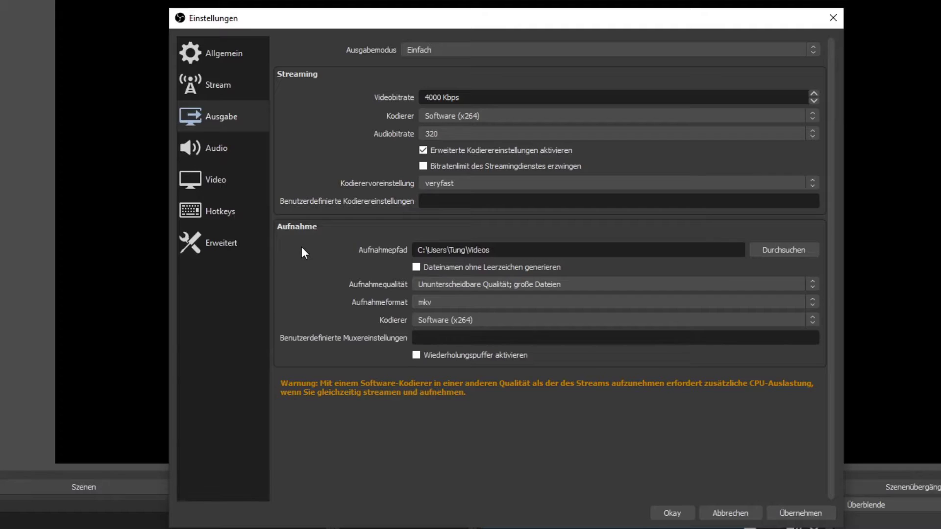
{"action": "left_click_drag", "start_coordinate": [487, 97], "coordinate": [414, 100]}
{"action": "left_click", "coordinate": [521, 100]}
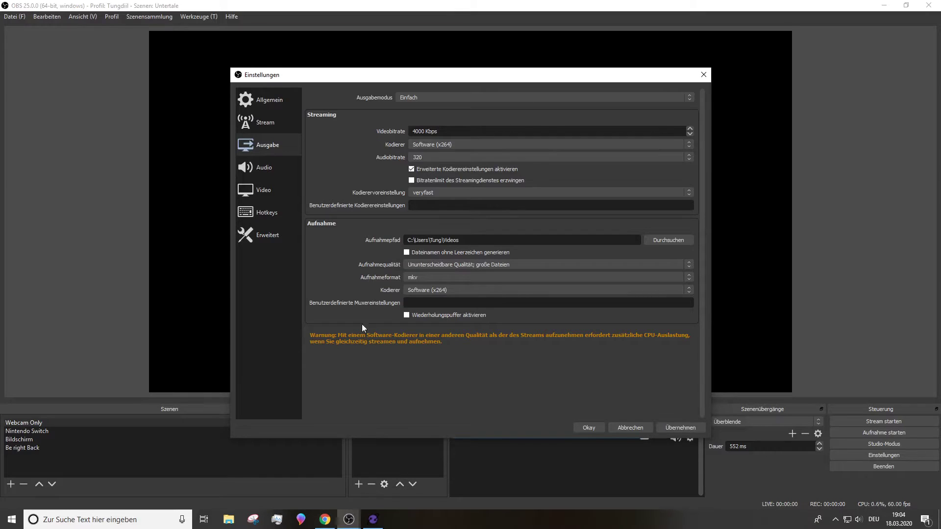
Switch to Chrome and open twitch.tv in a new tab.
{"action": "left_click", "coordinate": [325, 519]}
{"action": "key", "text": "ctrl+t"}
{"action": "type", "text": "twitch.tv"}
{"action": "key", "text": "Return"}
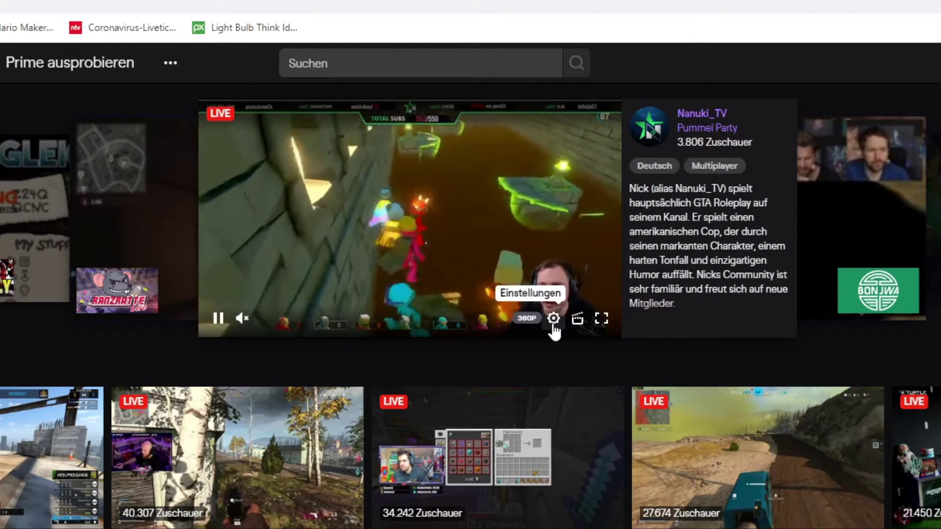
View the video quality options offered by the featured live stream's player.
{"action": "left_click", "coordinate": [553, 320]}
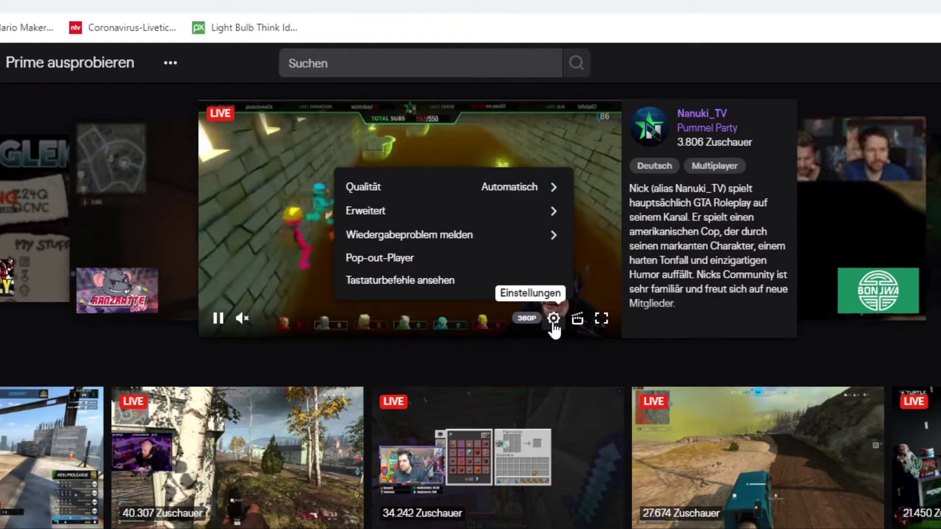
{"action": "left_click", "coordinate": [432, 192]}
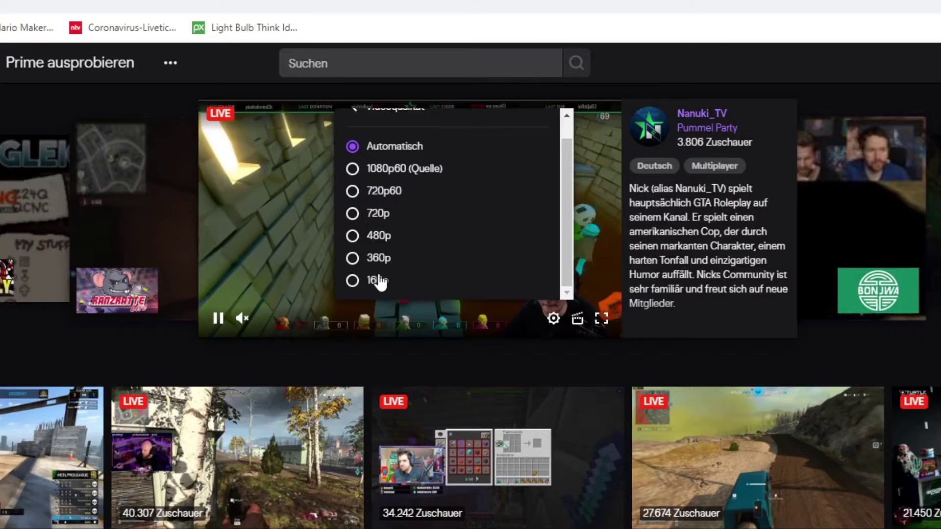
{"action": "mouse_move", "coordinate": [553, 319]}
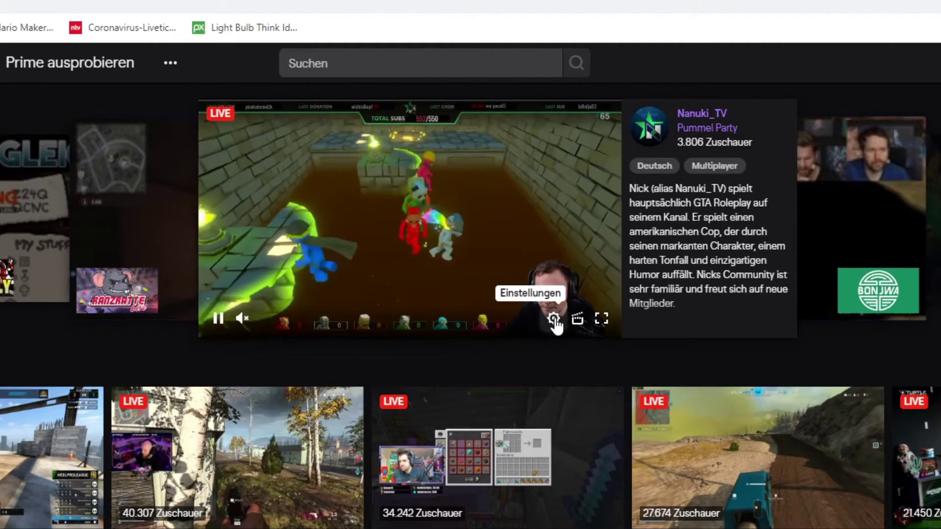
{"action": "left_click", "coordinate": [553, 319]}
{"action": "left_click", "coordinate": [541, 189]}
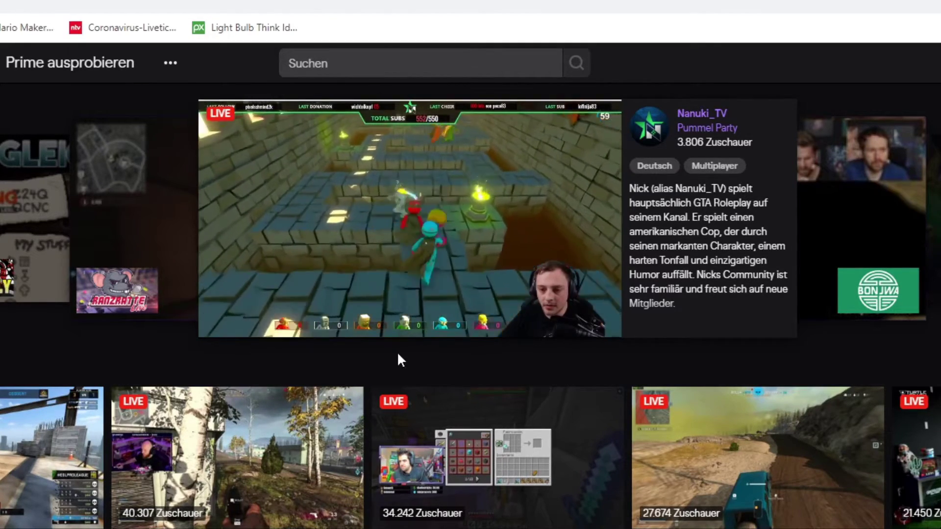
Review the Marseille and Berlin server bandwidths in Twitch Bandwidth Test, returning to the streaming video bitrate in the OBS output settings.
{"action": "mouse_move", "coordinate": [503, 248]}
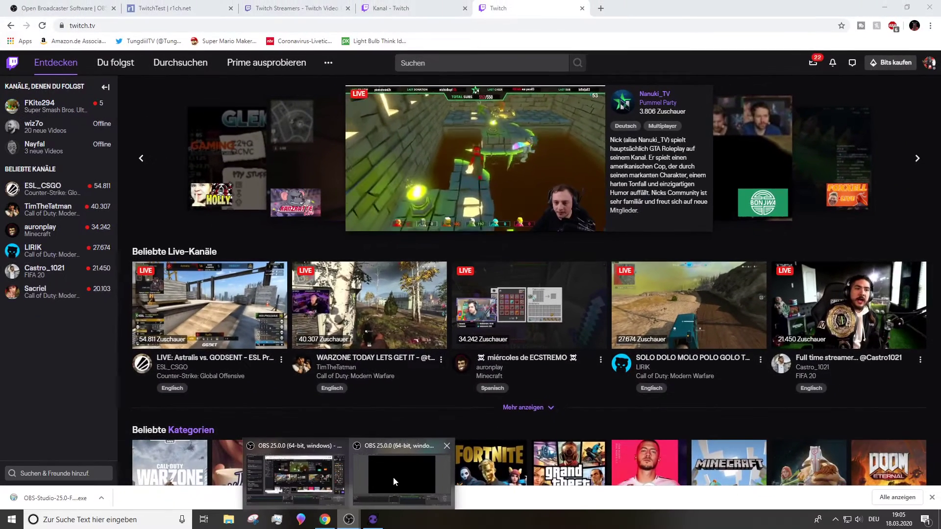
{"action": "left_click", "coordinate": [391, 479]}
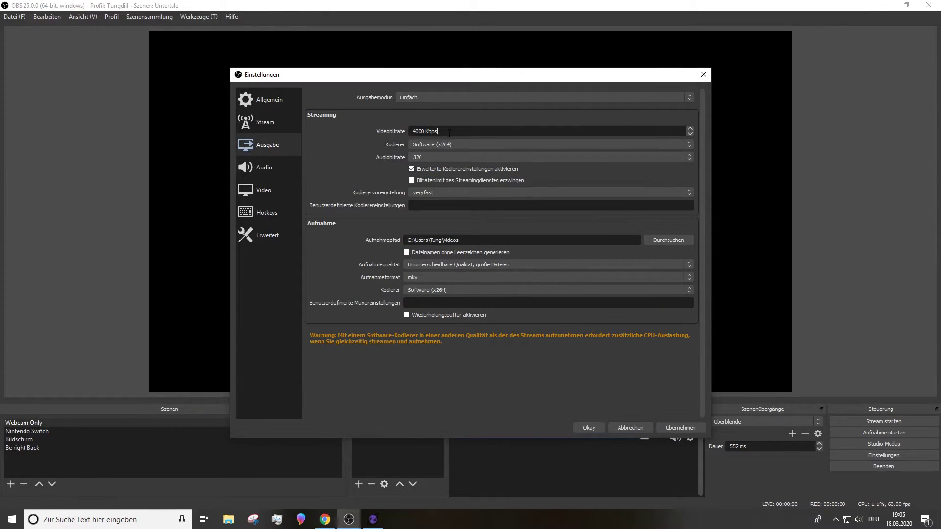
{"action": "left_click", "coordinate": [373, 519]}
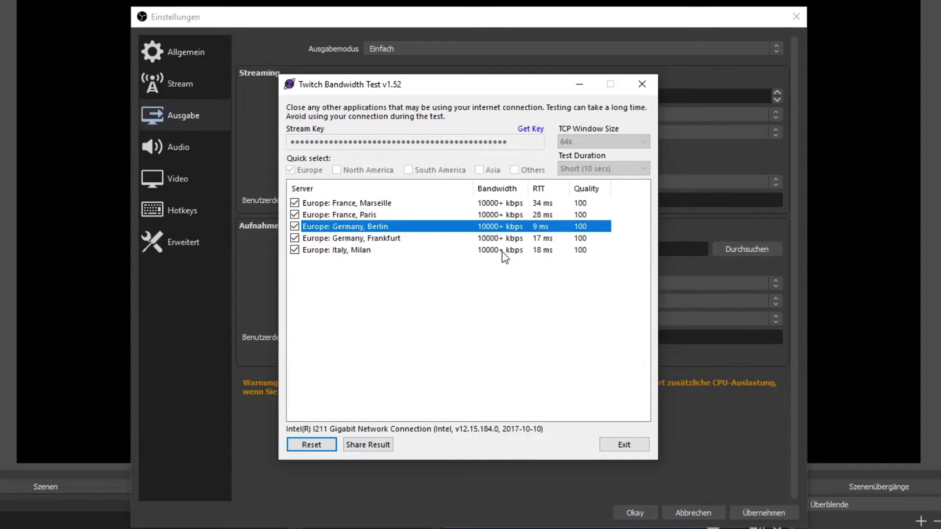
{"action": "left_click", "coordinate": [489, 204]}
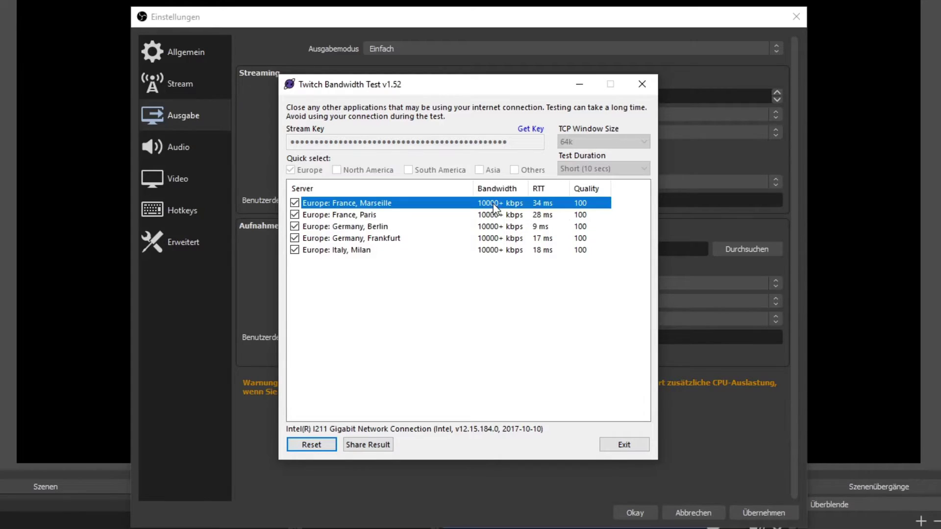
{"action": "left_click", "coordinate": [492, 225]}
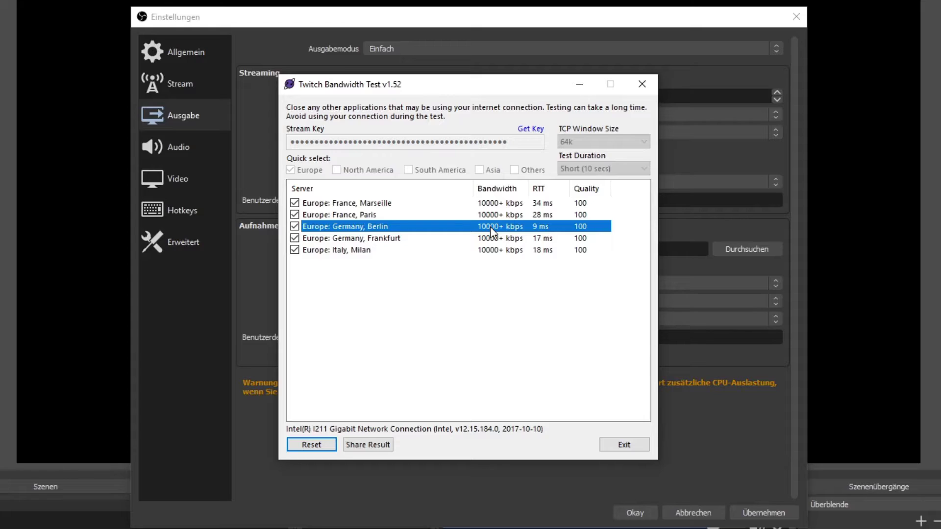
{"action": "left_click", "coordinate": [732, 433]}
{"action": "left_click_drag", "start_coordinate": [433, 95], "coordinate": [387, 96]}
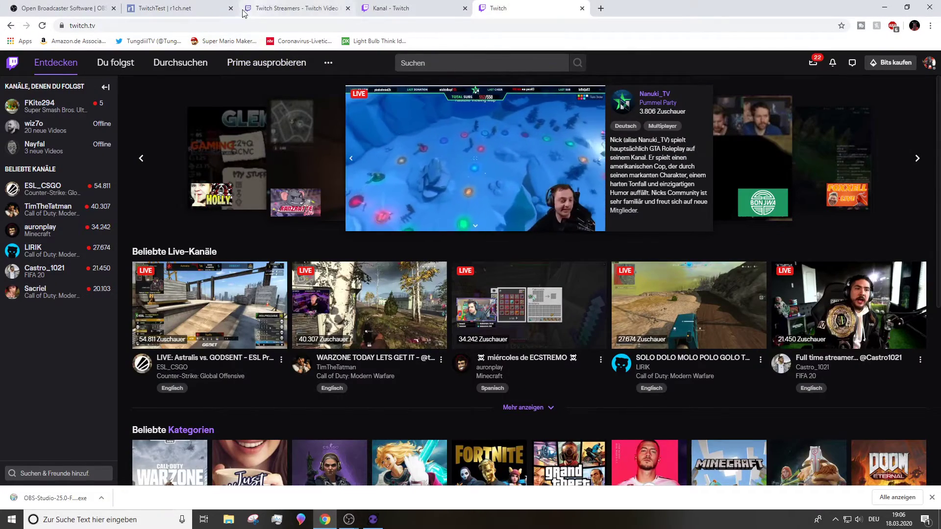
Switch to Chrome and look through Twitch's Broadcasting Guidelines at stream.twitch.tv/encoding/.
{"action": "left_click", "coordinate": [247, 13]}
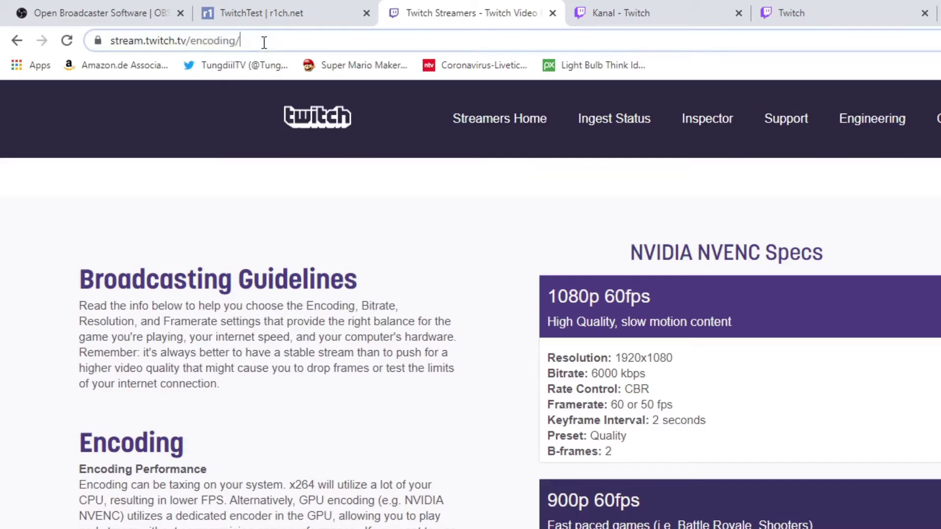
{"action": "left_click_drag", "start_coordinate": [264, 43], "coordinate": [86, 40]}
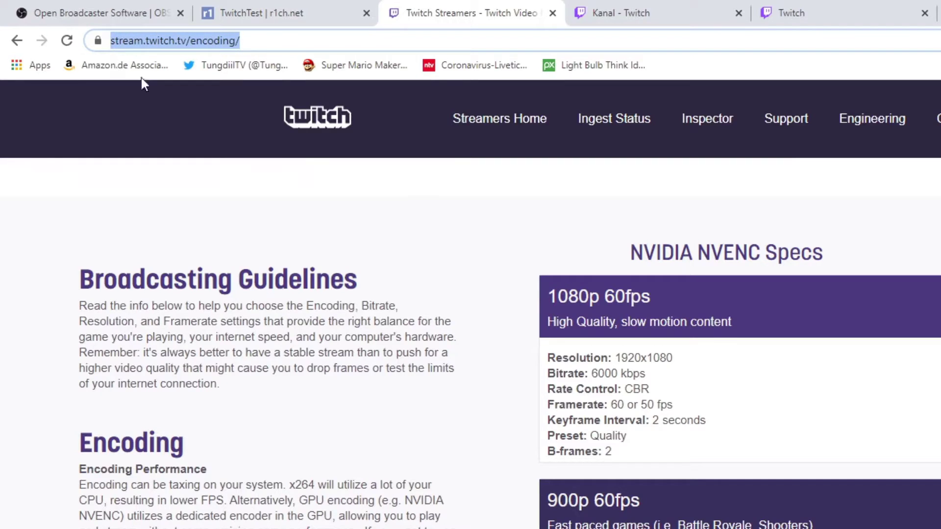
{"action": "left_click", "coordinate": [497, 275]}
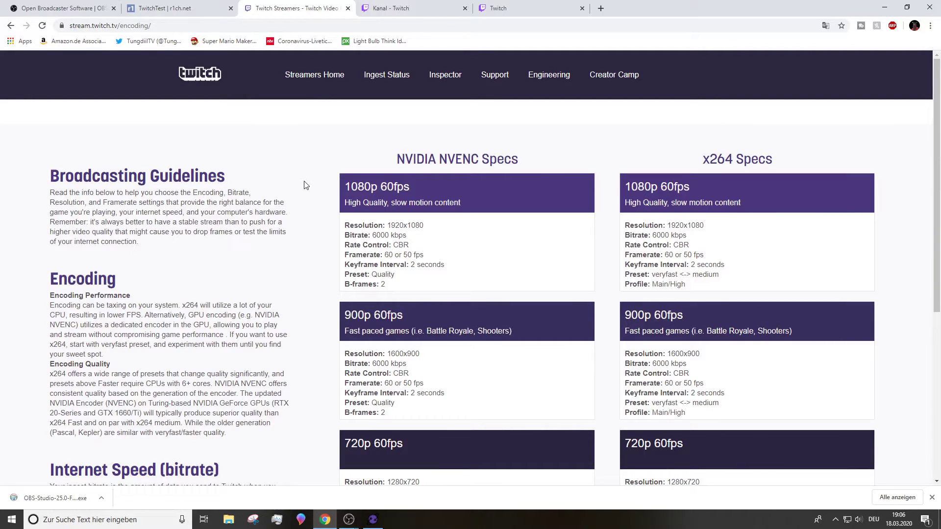
{"action": "scroll", "coordinate": [403, 244], "scroll_direction": "down", "scroll_amount": 3}
{"action": "scroll", "coordinate": [406, 242], "scroll_direction": "down", "scroll_amount": 2}
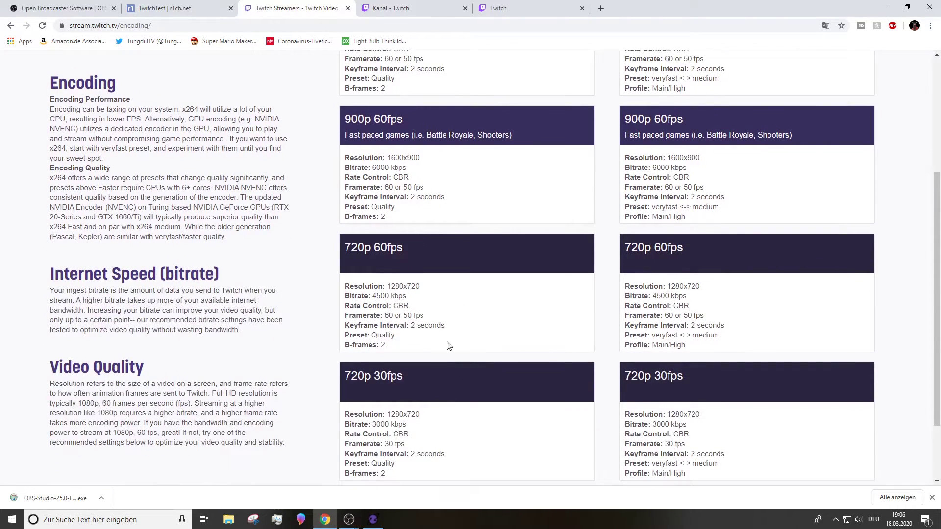
Examine the recommended bitrate for 1080p 60fps in the NVIDIA NVENC specs.
{"action": "scroll", "coordinate": [447, 364], "scroll_direction": "up", "scroll_amount": 3}
{"action": "triple_click", "coordinate": [394, 140]}
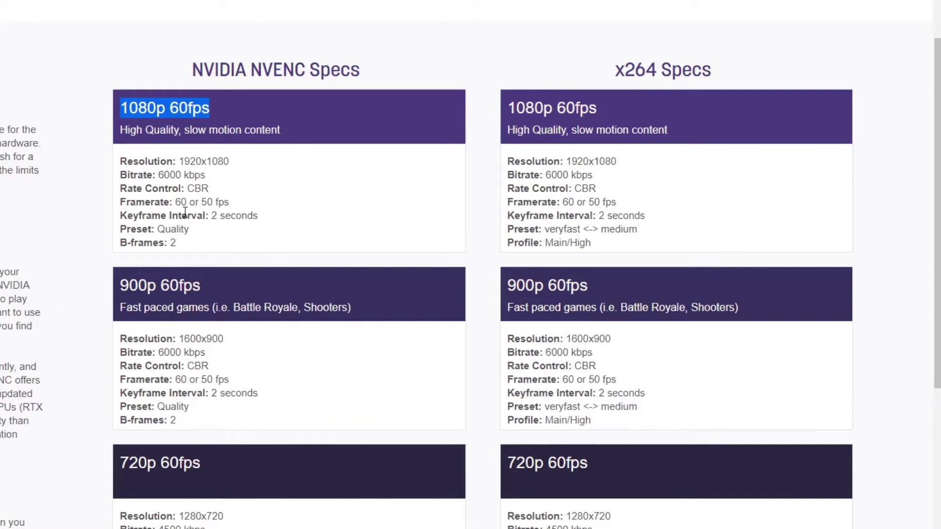
{"action": "left_click_drag", "start_coordinate": [205, 175], "coordinate": [157, 175]}
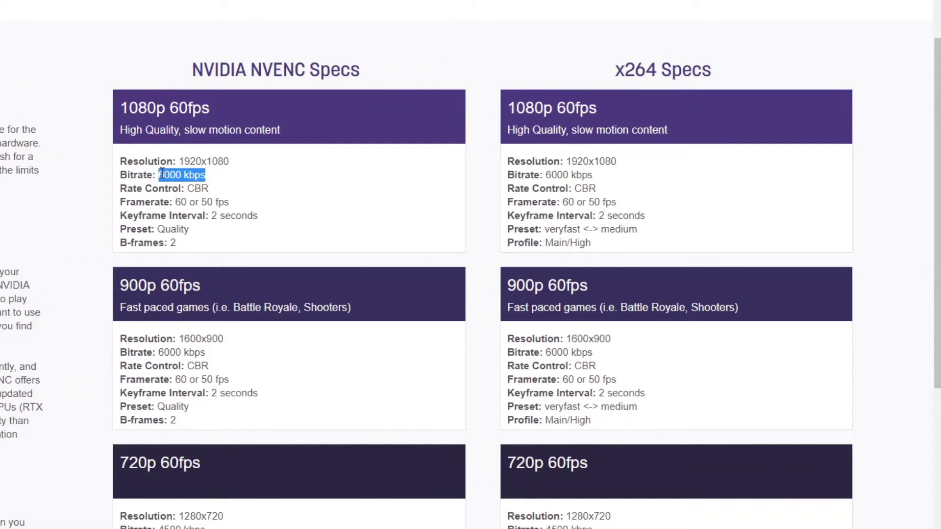
{"action": "left_click", "coordinate": [354, 221]}
Compare the two 720p entries in the NVIDIA NVENC specs and examine the recommended bitrate for 720p 60fps.
{"action": "scroll", "coordinate": [246, 145], "scroll_direction": "down", "scroll_amount": 5}
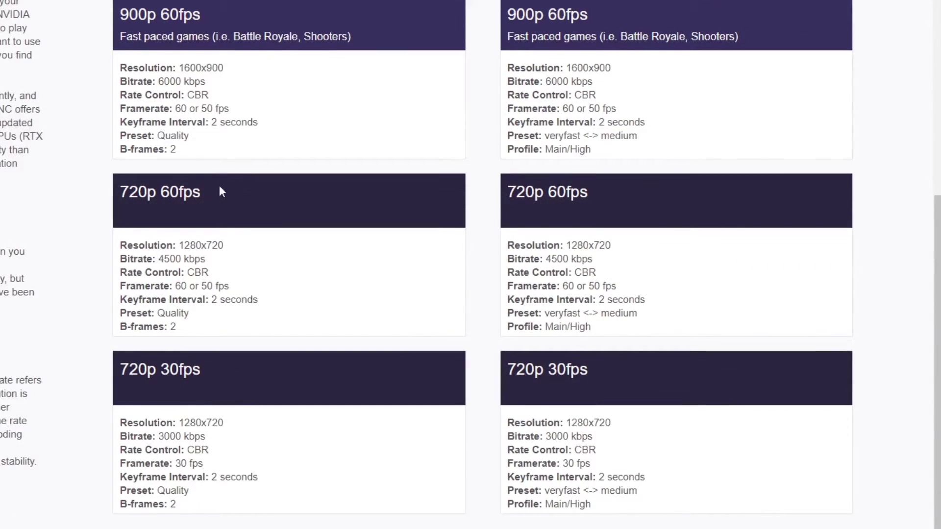
{"action": "left_click_drag", "start_coordinate": [212, 381], "coordinate": [120, 186]}
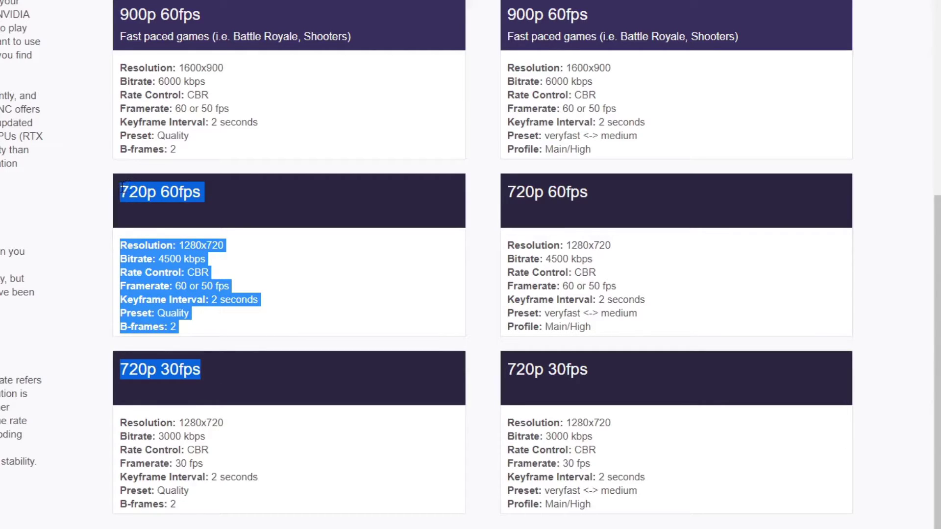
{"action": "left_click", "coordinate": [234, 189]}
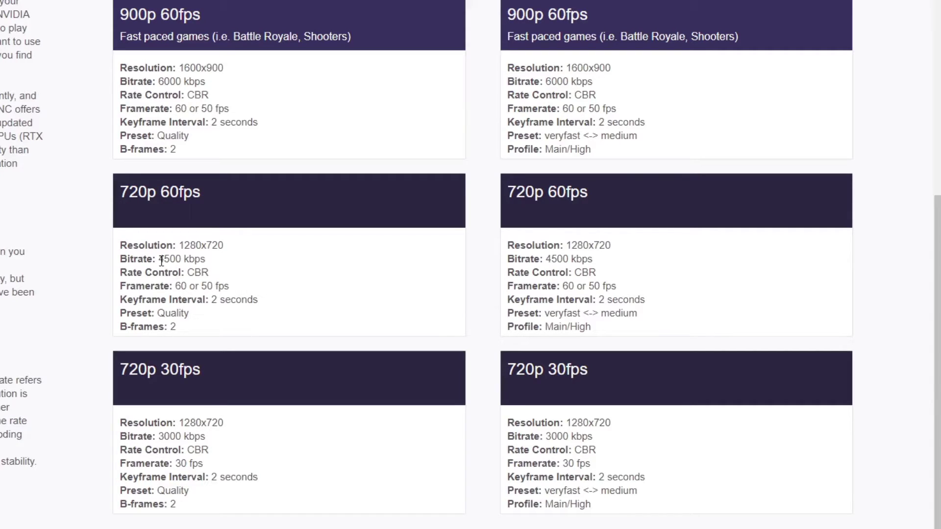
{"action": "left_click_drag", "start_coordinate": [161, 258], "coordinate": [205, 260]}
{"action": "left_click", "coordinate": [216, 269]}
{"action": "left_click_drag", "start_coordinate": [163, 259], "coordinate": [219, 263]}
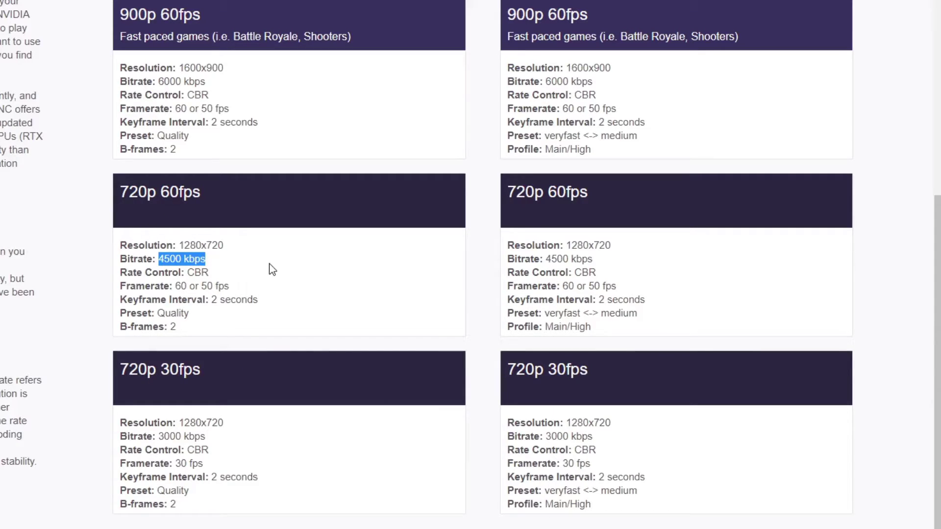
{"action": "left_click", "coordinate": [275, 274]}
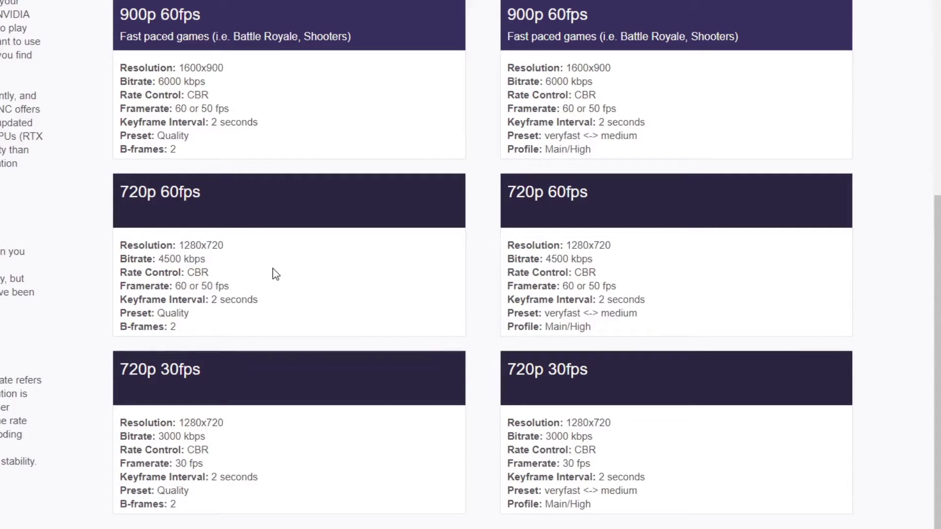
Examine the recommended bitrate and frame rate of the 720p 30fps entry in the NVIDIA NVENC specs.
{"action": "left_click_drag", "start_coordinate": [158, 437], "coordinate": [200, 436]}
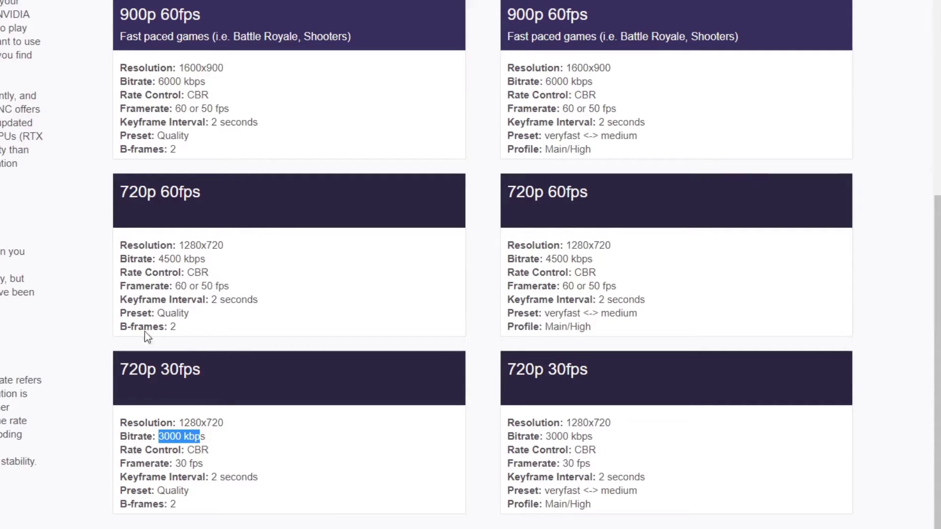
{"action": "left_click", "coordinate": [244, 490]}
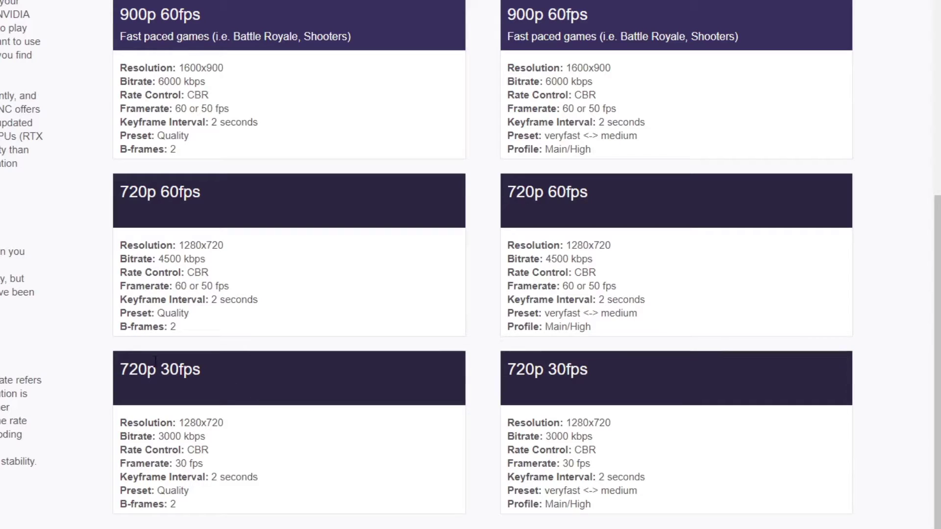
{"action": "left_click_drag", "start_coordinate": [160, 370], "coordinate": [205, 365]}
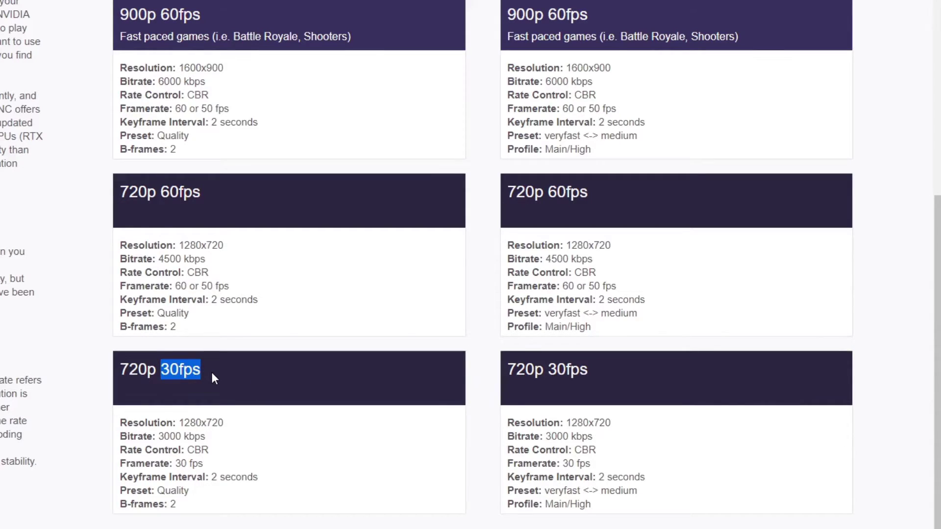
{"action": "left_click", "coordinate": [212, 372]}
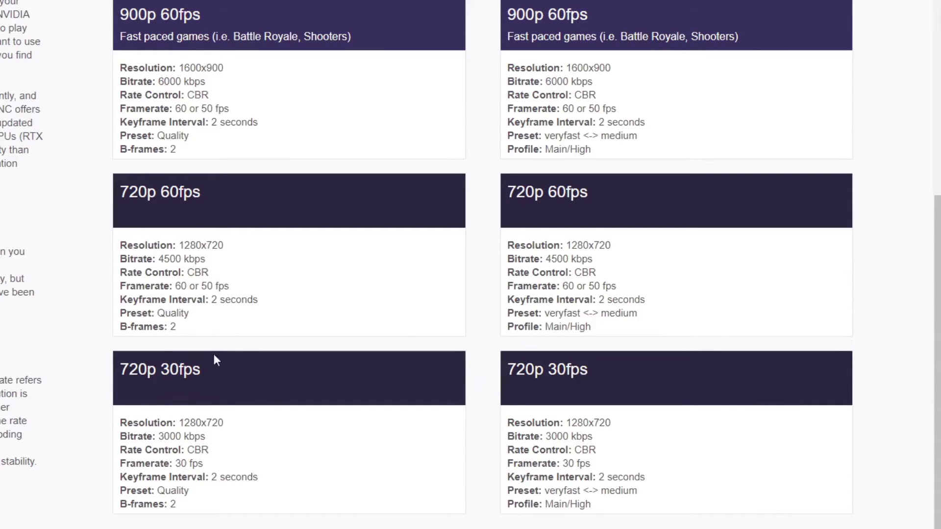